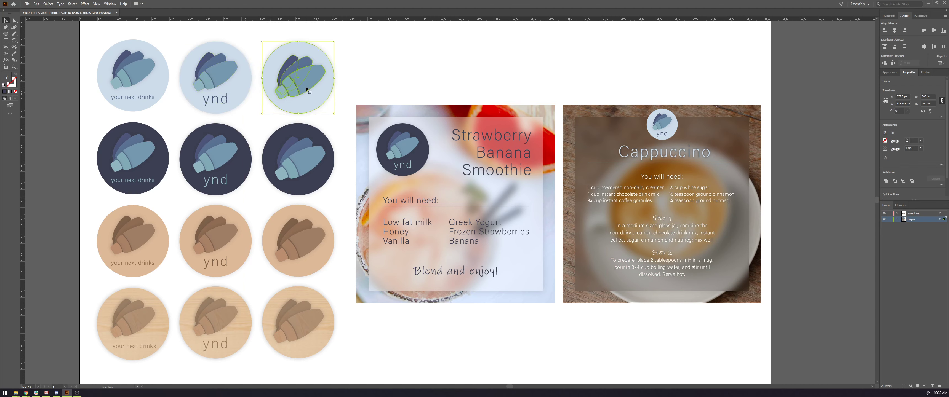
Step: Examine the icon-only logo variants in each color scheme and their groups inside the Logos layer
{"action": "left_click", "coordinate": [296, 157]}
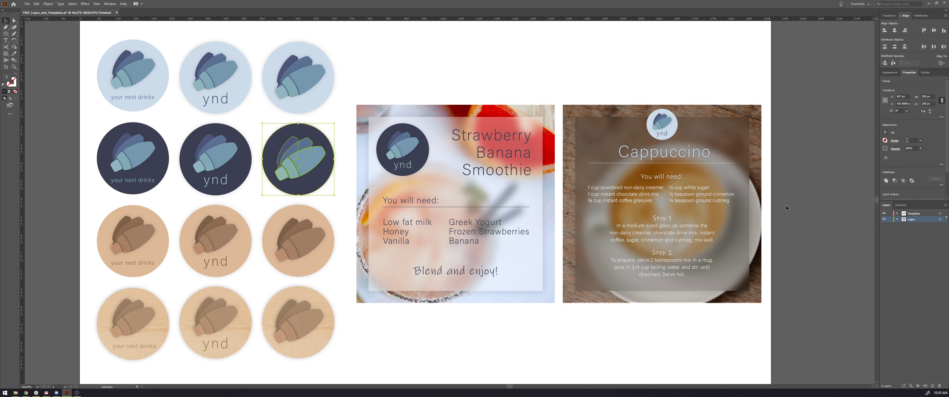
{"action": "left_click", "coordinate": [897, 220]}
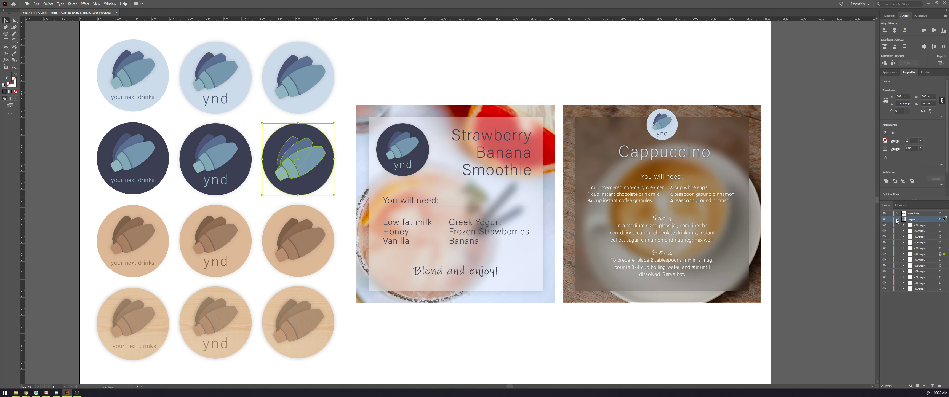
{"action": "left_click", "coordinate": [308, 248]}
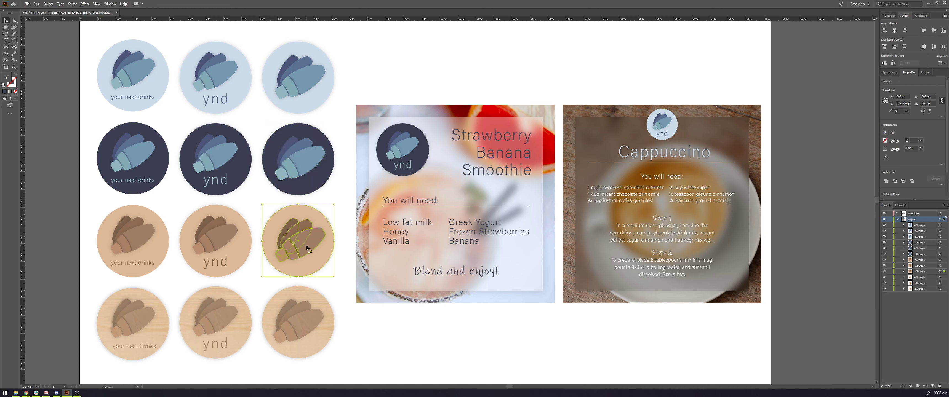
{"action": "left_click", "coordinate": [330, 324]}
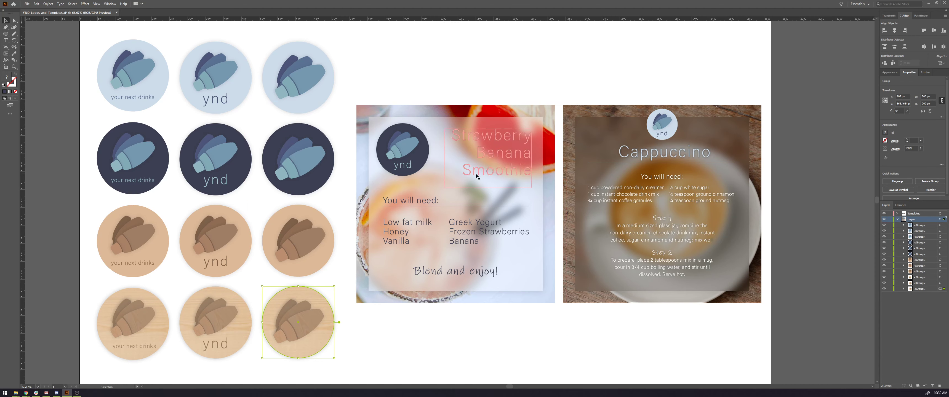
Step: Copy the Strawberry Banana Smoothie template onto a new layer and offset the copy slightly from the original
{"action": "left_click", "coordinate": [471, 188]}
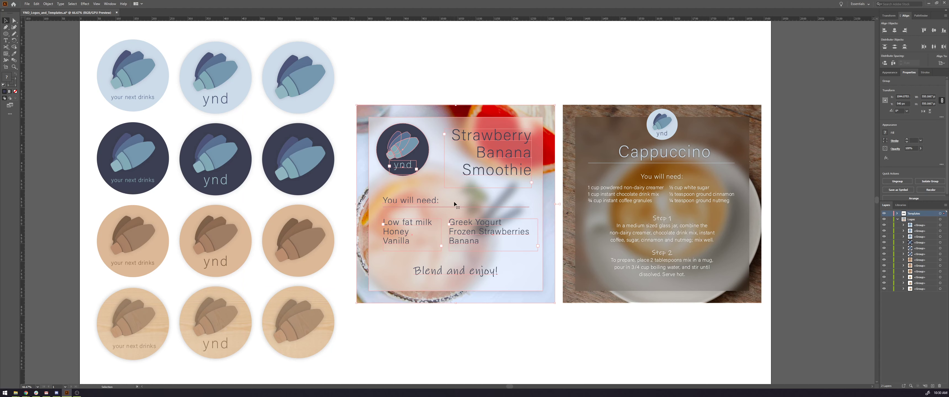
{"action": "key", "text": "a"}
{"action": "key", "text": "v"}
{"action": "left_click", "coordinate": [934, 386]}
{"action": "key", "text": "a"}
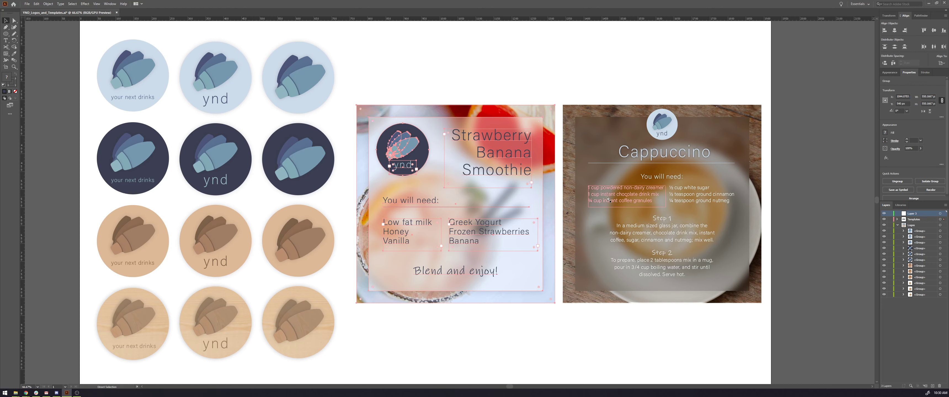
{"action": "key", "text": "v"}
{"action": "left_click_drag", "start_coordinate": [552, 214], "coordinate": [570, 222]}
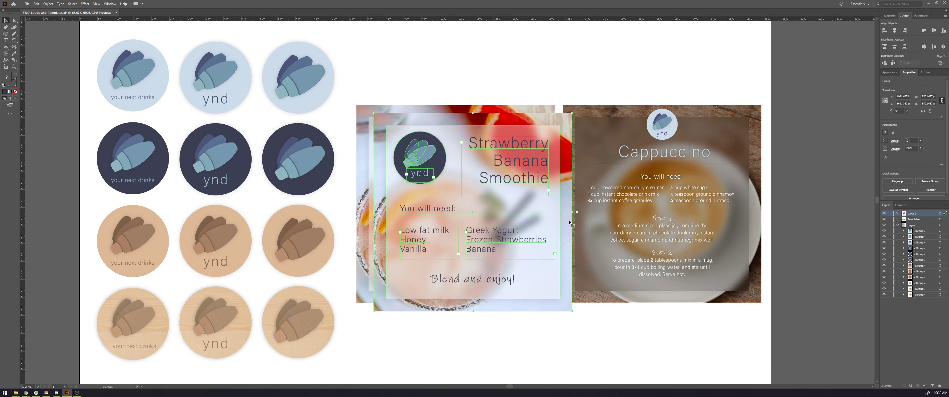
Step: Collapse the Logos layer and hide the Logos and Templates layers so only the copied template shows
{"action": "left_click", "coordinate": [897, 225]}
{"action": "left_click", "coordinate": [884, 225]}
{"action": "left_click", "coordinate": [885, 220]}
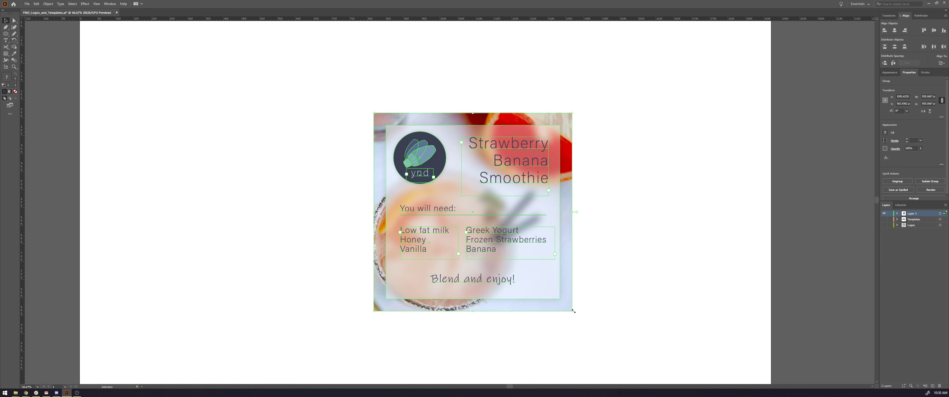
Step: Enlarge the copied smoothie template proportionally, reposition it near the middle of the artboard, and deselect it
{"action": "left_click_drag", "start_coordinate": [573, 312], "coordinate": [658, 380]}
{"action": "left_click_drag", "start_coordinate": [606, 330], "coordinate": [529, 292]}
{"action": "scroll", "coordinate": [534, 292], "scroll_direction": "down", "scroll_amount": 1}
{"action": "scroll", "coordinate": [535, 287], "scroll_direction": "up", "scroll_amount": 3}
{"action": "left_click", "coordinate": [601, 290]}
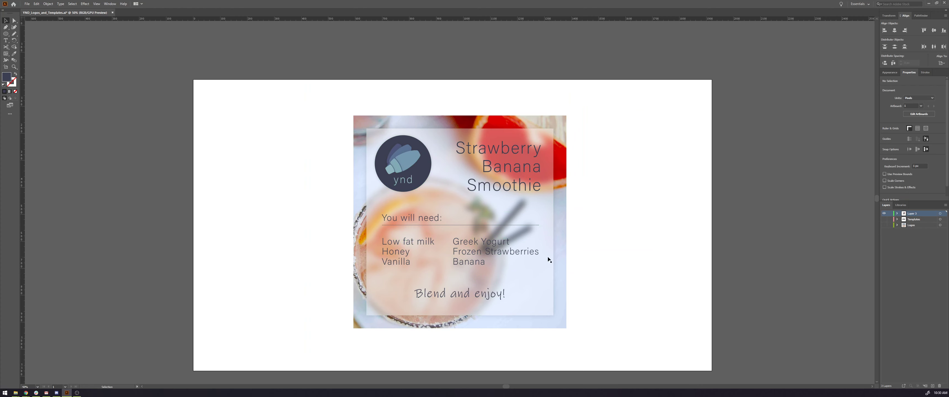
Step: Expand the new layer and its Light group, and identify the logo and divider line on the template
{"action": "left_click", "coordinate": [897, 214]}
{"action": "left_click", "coordinate": [903, 219]}
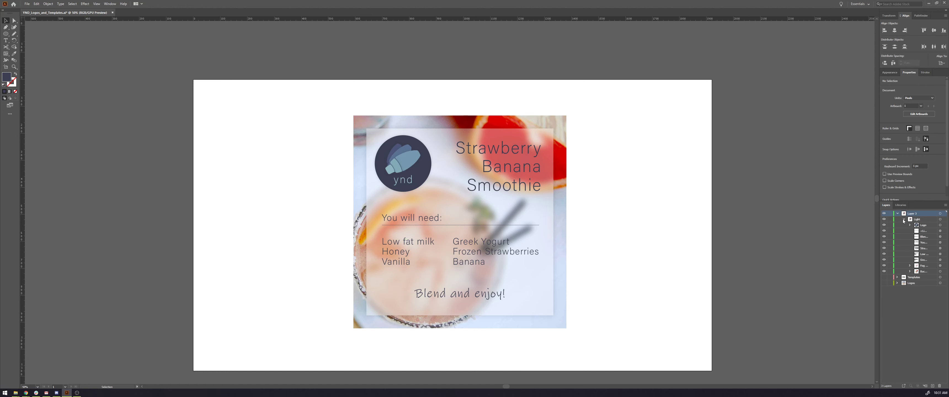
{"action": "left_click", "coordinate": [930, 221]}
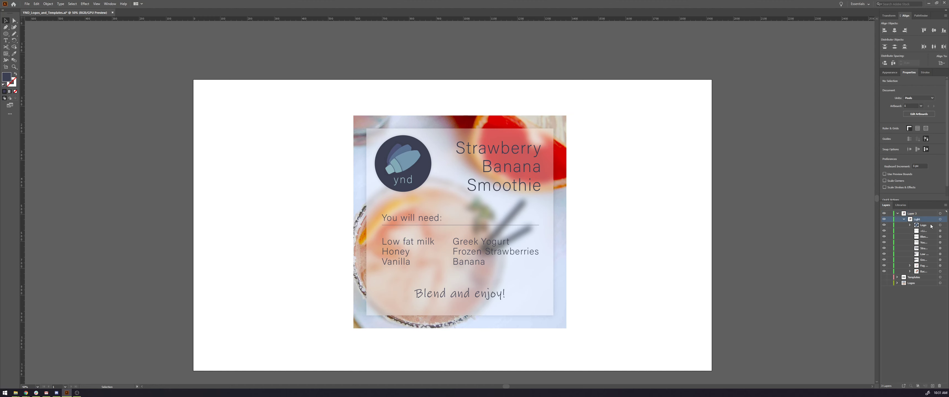
{"action": "left_click", "coordinate": [931, 226]}
{"action": "left_click", "coordinate": [946, 228]}
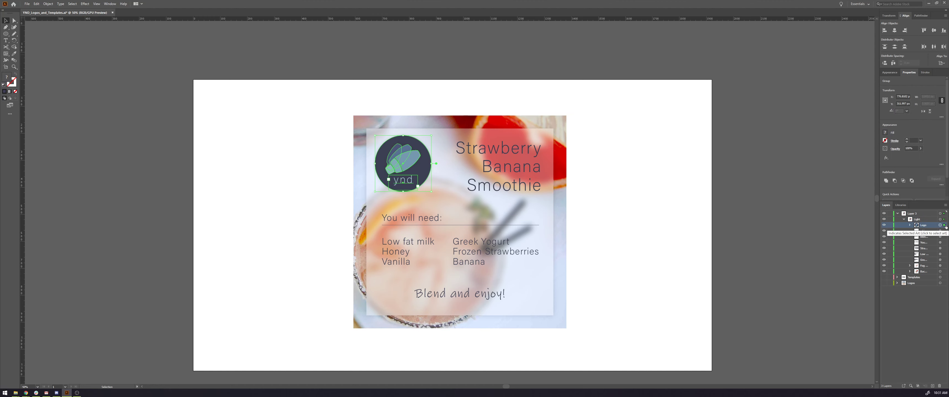
{"action": "left_click", "coordinate": [946, 231]}
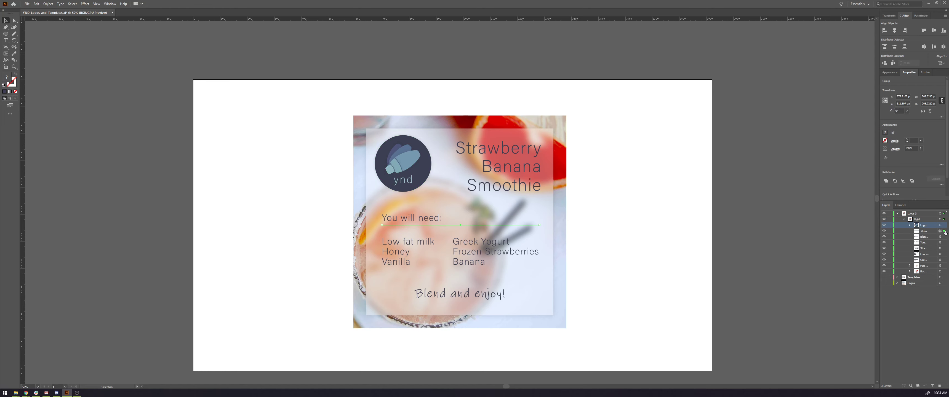
{"action": "left_click", "coordinate": [945, 226]}
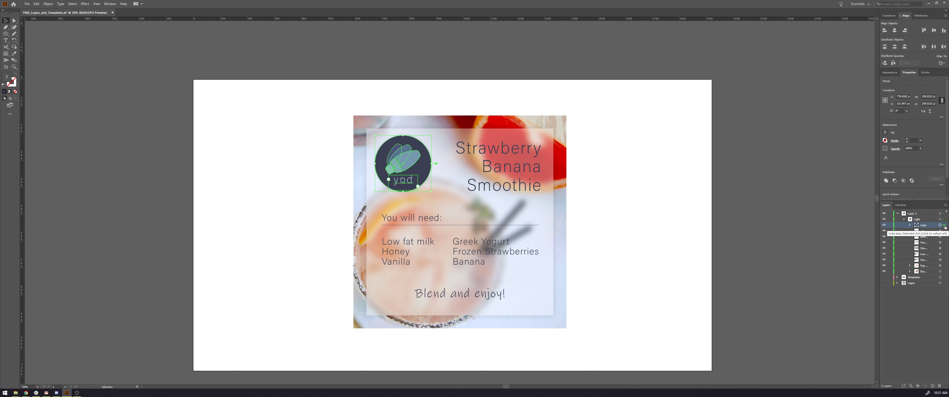
Step: Widen the layer list to read full names, and examine the template's text items, Fog layer and Background layer
{"action": "key", "text": "ctrl+plus"}
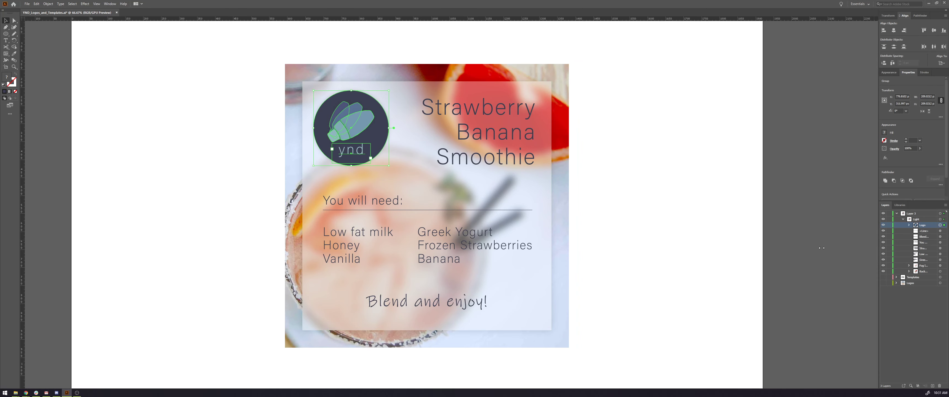
{"action": "left_click_drag", "start_coordinate": [880, 242], "coordinate": [821, 240]}
{"action": "left_click", "coordinate": [901, 260]}
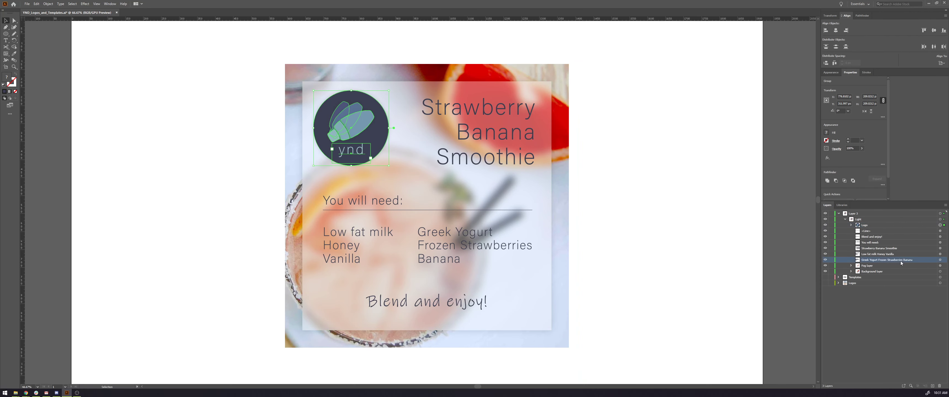
{"action": "left_click", "coordinate": [887, 232], "text": "shift"}
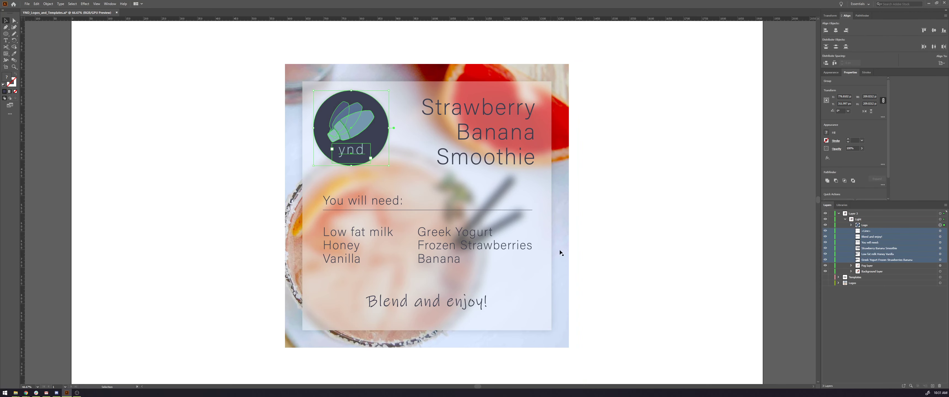
{"action": "left_click", "coordinate": [929, 267]}
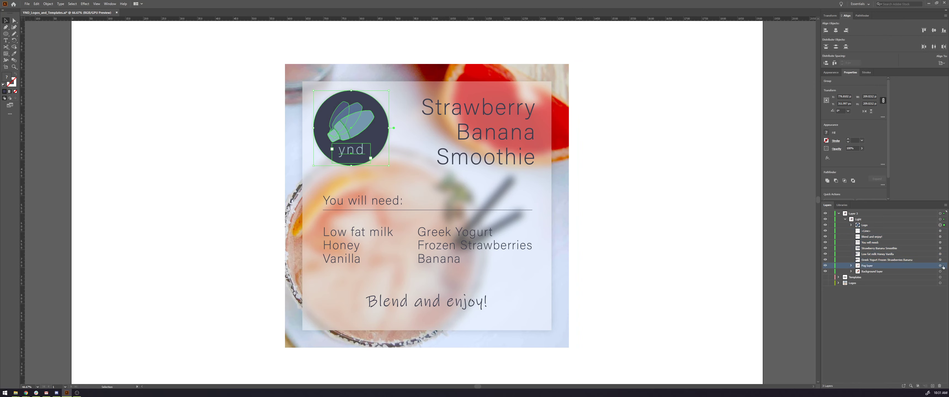
{"action": "left_click", "coordinate": [945, 266]}
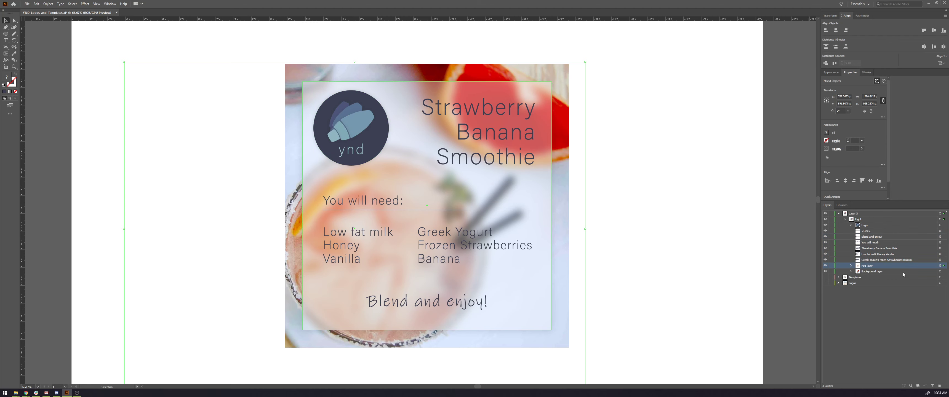
{"action": "left_click", "coordinate": [945, 272]}
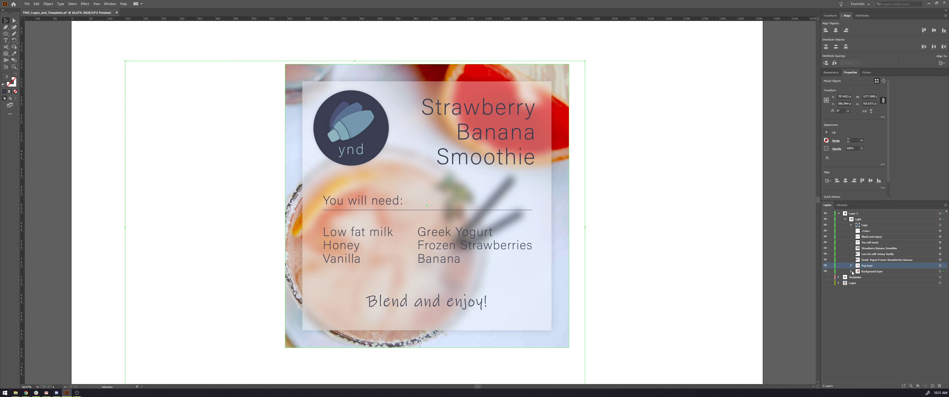
Step: Expand the Background and Fog layers, and inspect the Fog group's contents, including its IMAGE item
{"action": "left_click", "coordinate": [852, 272]}
{"action": "left_click", "coordinate": [852, 265]}
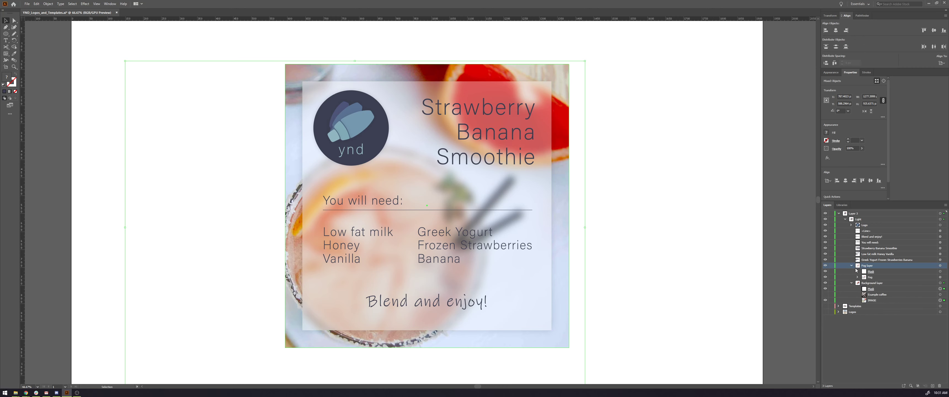
{"action": "left_click", "coordinate": [882, 278]}
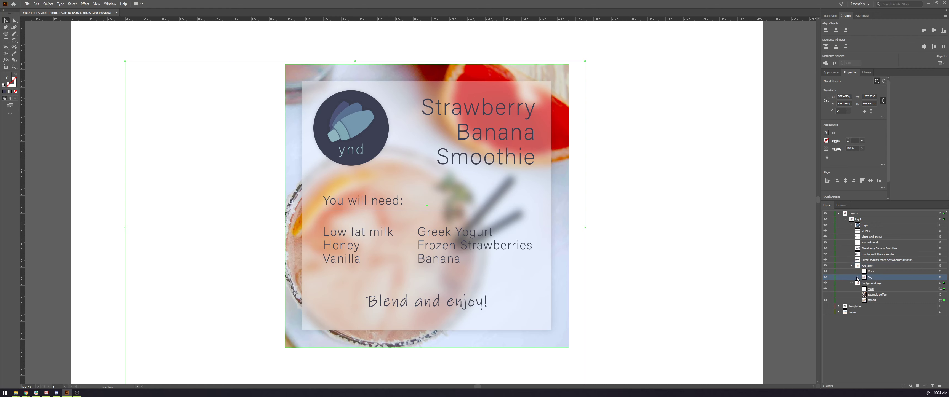
{"action": "left_click", "coordinate": [858, 277]}
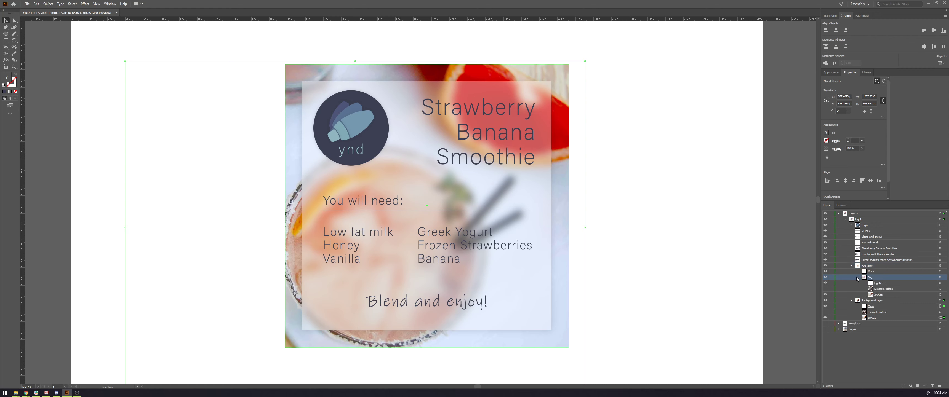
{"action": "left_click", "coordinate": [945, 297]}
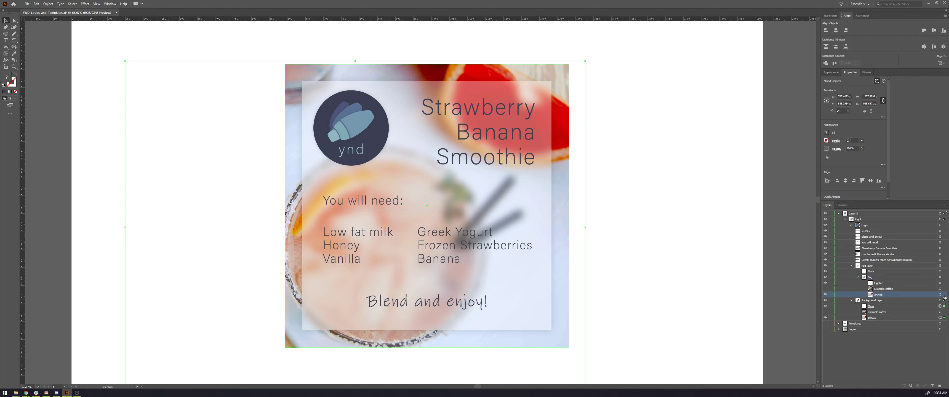
{"action": "left_click", "coordinate": [858, 278]}
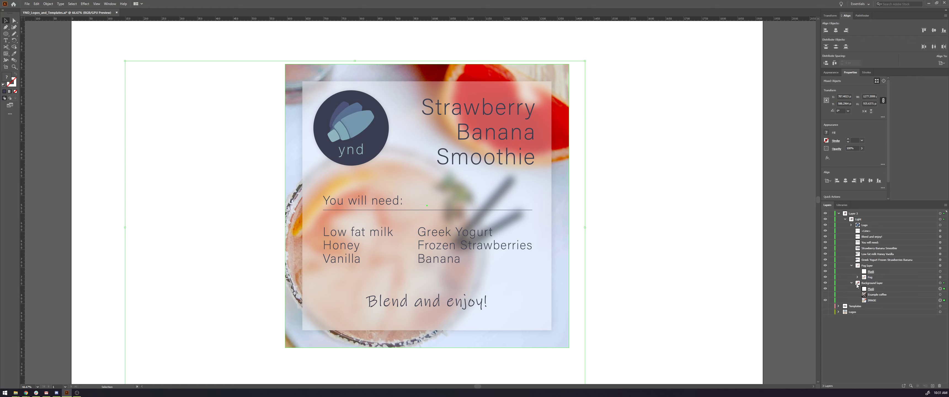
Step: Inspect the Background layer's mask, Example coffee and IMAGE items, toggling the IMAGE's visibility off and on
{"action": "left_click", "coordinate": [852, 283]}
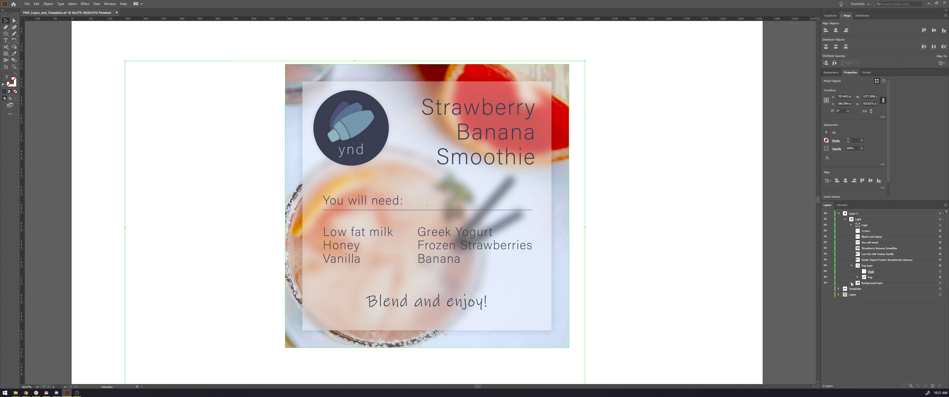
{"action": "left_click", "coordinate": [852, 283]}
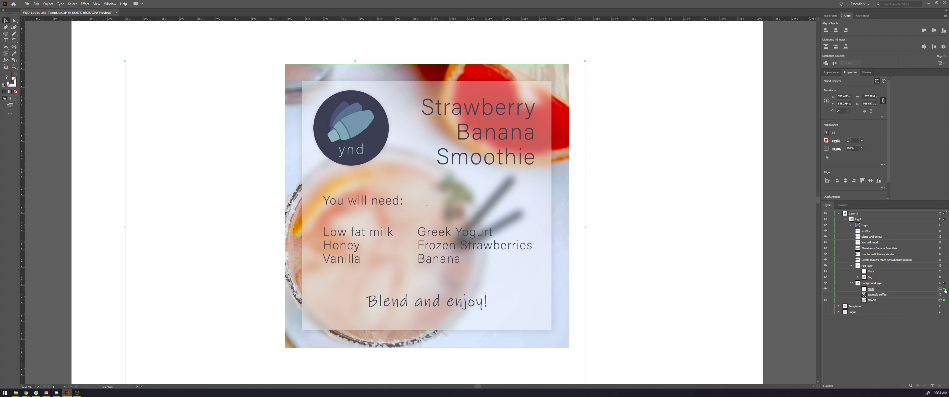
{"action": "left_click", "coordinate": [919, 297]}
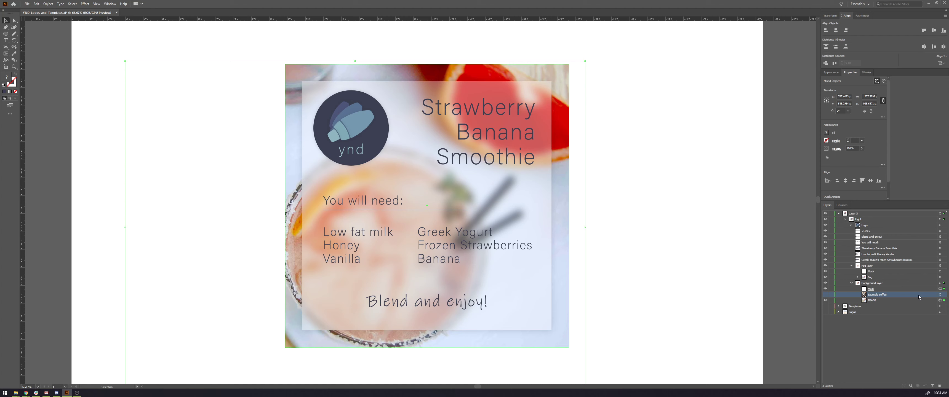
{"action": "left_click", "coordinate": [891, 301]}
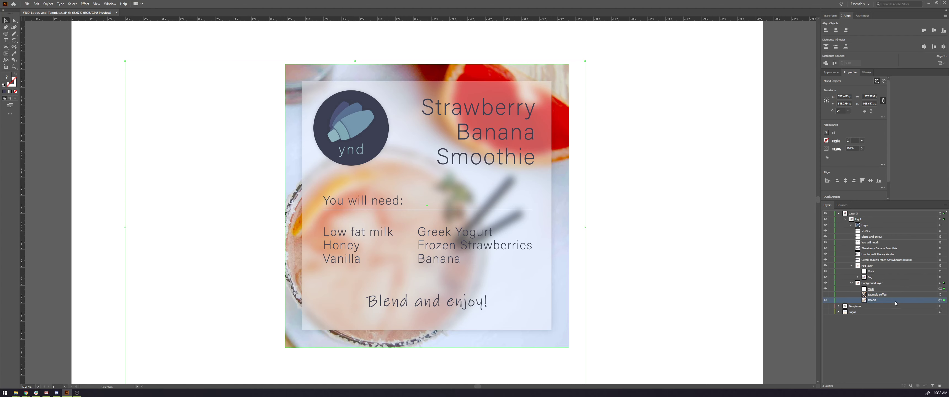
{"action": "left_click", "coordinate": [827, 301]}
{"action": "left_click", "coordinate": [826, 301]}
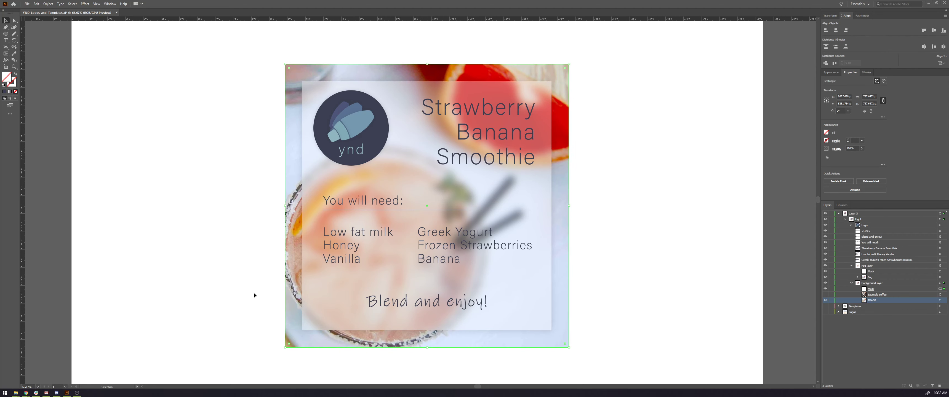
Step: Switch to the browser, copy the enlarged top-down coffee photo, and return to Illustrator with the Background layer's IMAGE selected
{"action": "key", "text": "alt+Tab"}
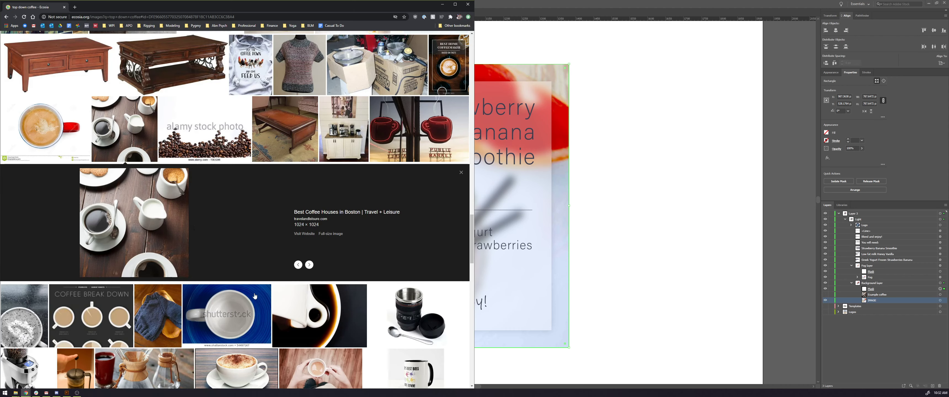
{"action": "right_click", "coordinate": [112, 226]}
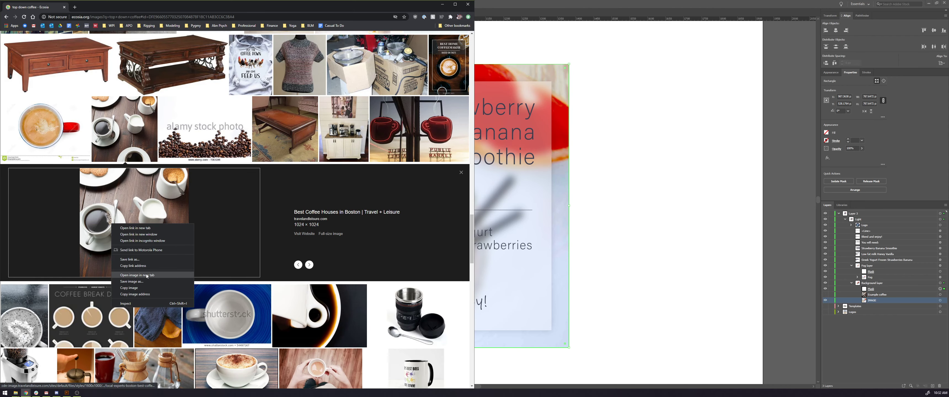
{"action": "left_click", "coordinate": [130, 287]}
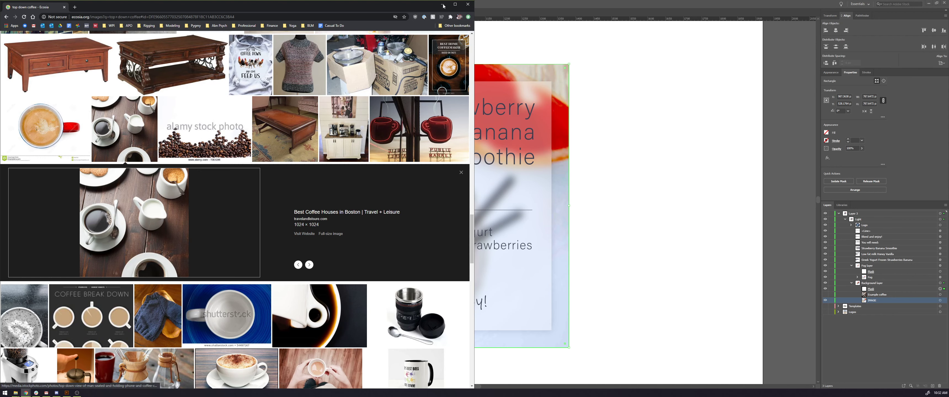
{"action": "left_click", "coordinate": [443, 4]}
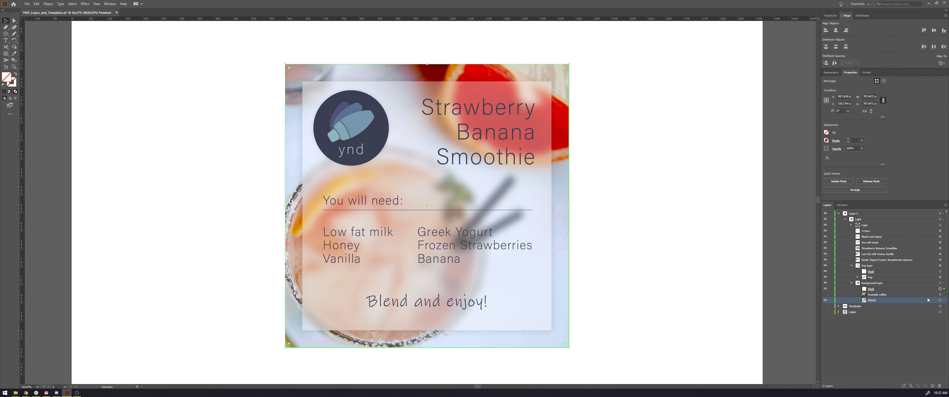
{"action": "left_click", "coordinate": [945, 300]}
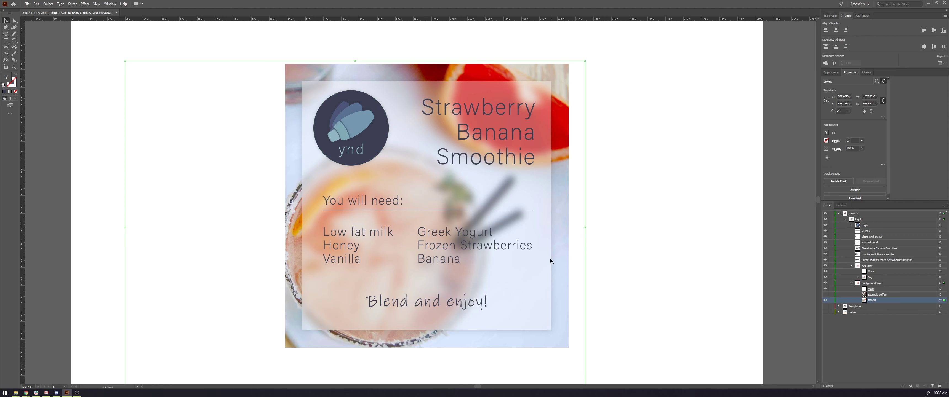
Step: Isolate the Background layer's drink IMAGE and paste the copied coffee photo above it
{"action": "scroll", "coordinate": [393, 181], "scroll_direction": "down", "scroll_amount": 1}
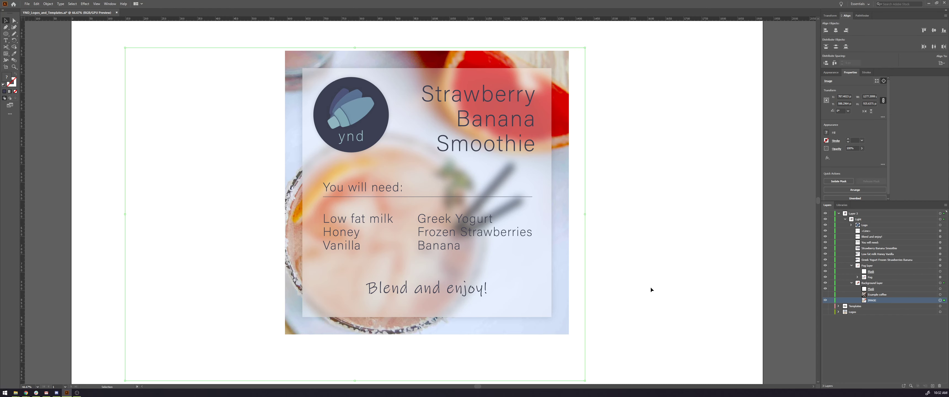
{"action": "right_click", "coordinate": [502, 252]}
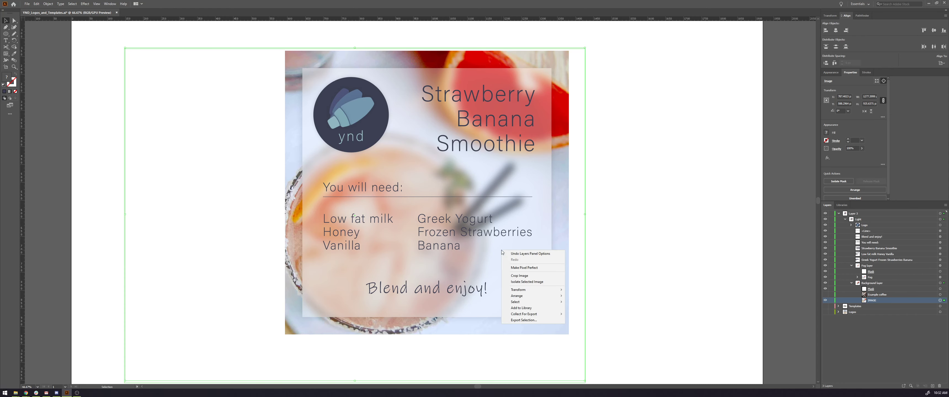
{"action": "left_click", "coordinate": [533, 283]}
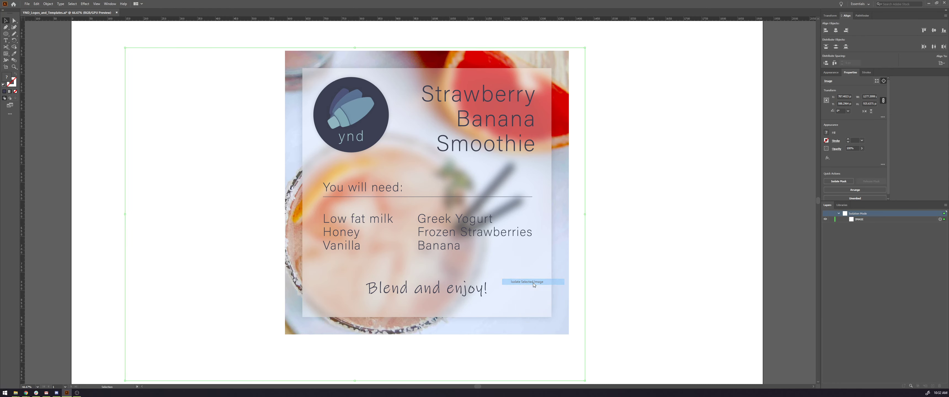
{"action": "scroll", "coordinate": [535, 257], "scroll_direction": "down", "scroll_amount": 1}
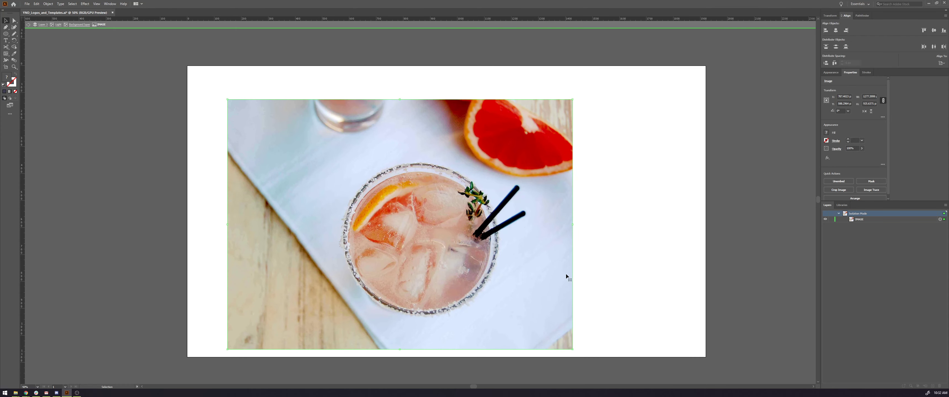
{"action": "key", "text": "ctrl+v"}
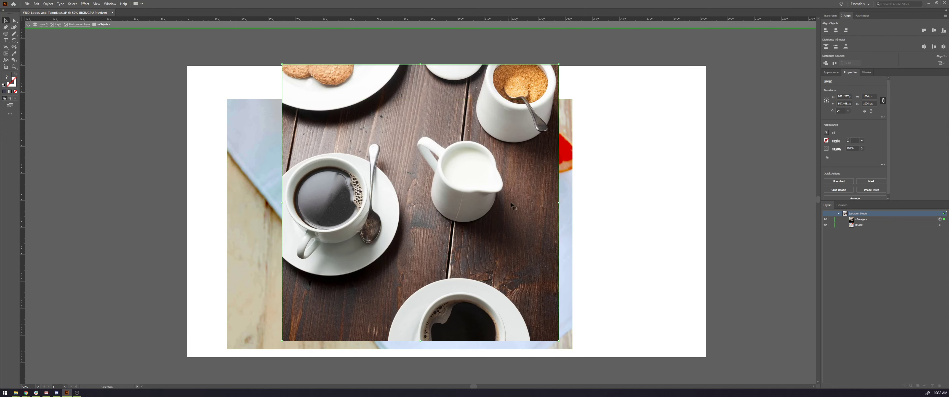
Step: Hide the original drink IMAGE and reposition the pasted coffee photo on the artboard
{"action": "left_click_drag", "start_coordinate": [512, 206], "coordinate": [552, 232]}
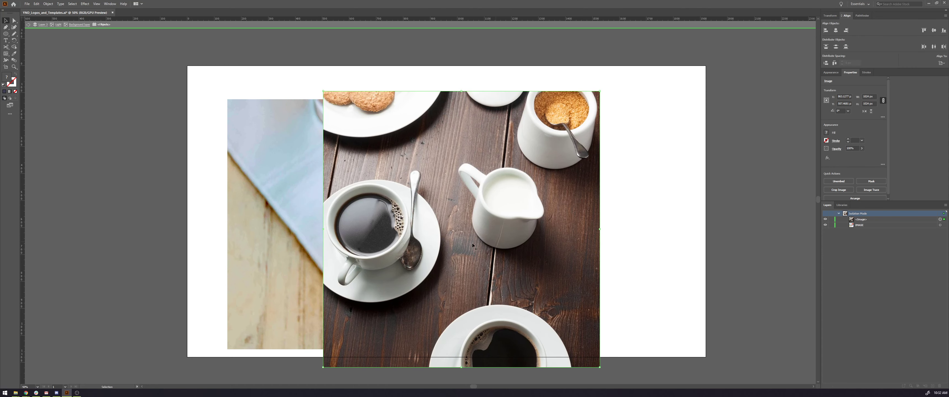
{"action": "left_click", "coordinate": [257, 252]}
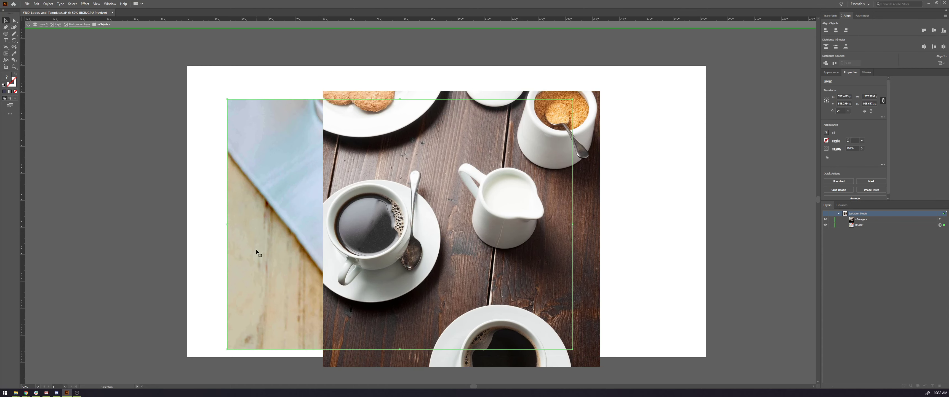
{"action": "left_click", "coordinate": [826, 225]}
{"action": "mouse_move", "coordinate": [593, 252]}
{"action": "left_mouse_down"}
{"action": "mouse_move", "coordinate": [612, 244]}
{"action": "mouse_move", "coordinate": [610, 255]}
{"action": "left_mouse_up"}
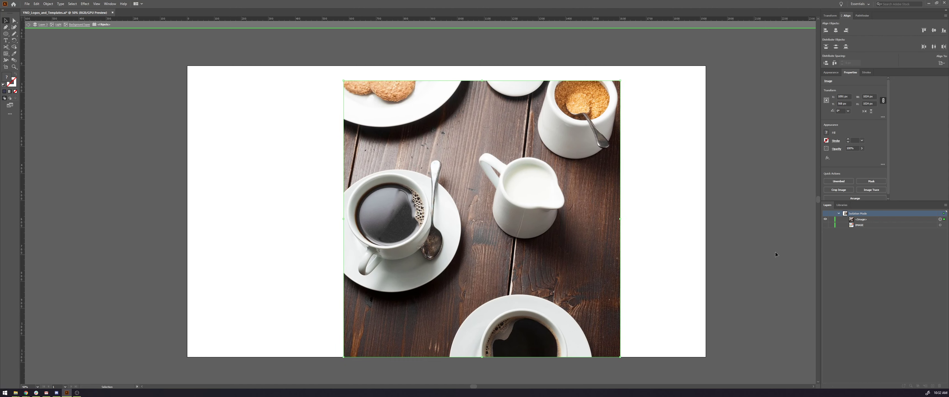
Step: Return to the Background layer, shift the coffee photo slightly upward within its mask, and exit isolation mode
{"action": "left_click", "coordinate": [70, 25]}
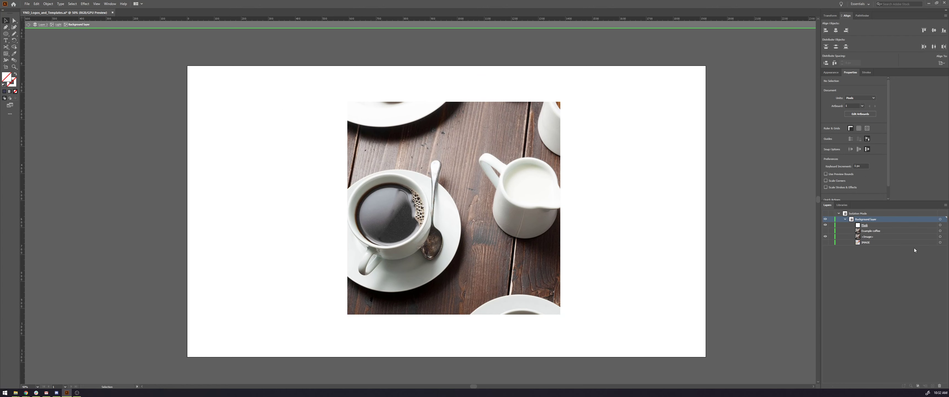
{"action": "left_click", "coordinate": [946, 237]}
{"action": "left_click_drag", "start_coordinate": [620, 300], "coordinate": [629, 275]}
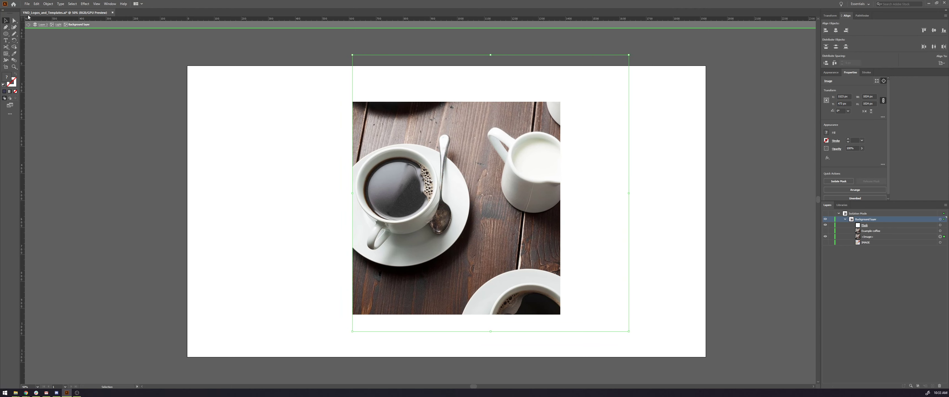
{"action": "left_click", "coordinate": [29, 24]}
{"action": "left_click", "coordinate": [29, 24]}
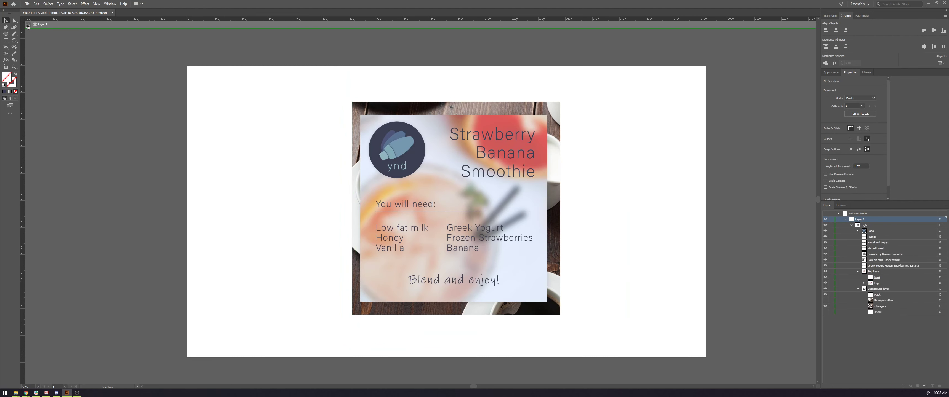
{"action": "left_click", "coordinate": [28, 24]}
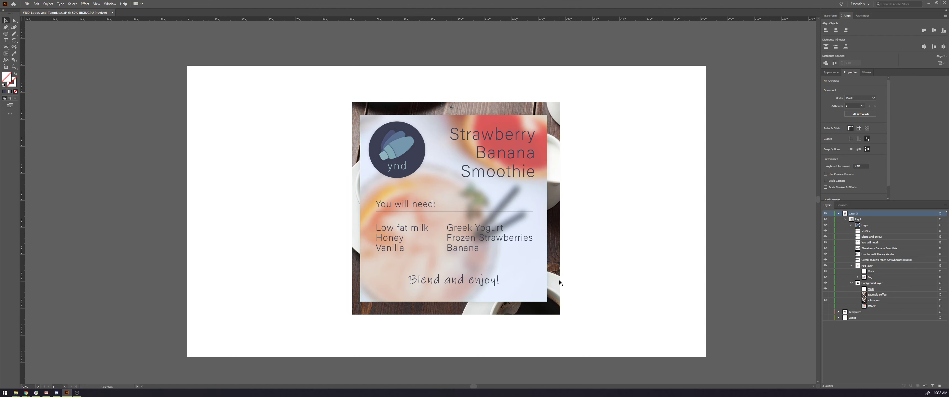
Step: Copy the coffee photo, isolate the Fog group's drink IMAGE, and paste the photo there at its original position
{"action": "left_click", "coordinate": [946, 301]}
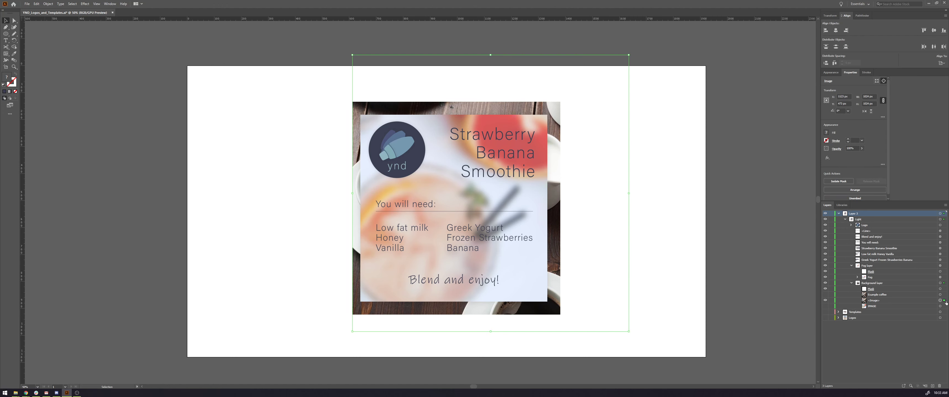
{"action": "left_click", "coordinate": [858, 277]}
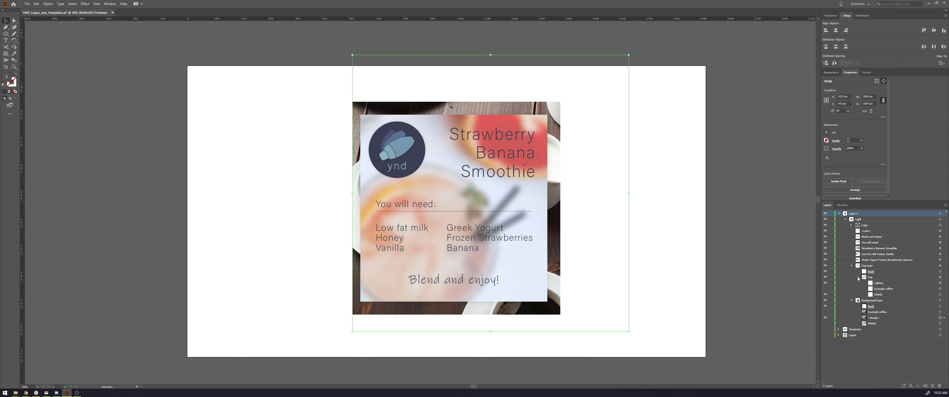
{"action": "left_click", "coordinate": [895, 296]}
{"action": "left_click", "coordinate": [944, 295]}
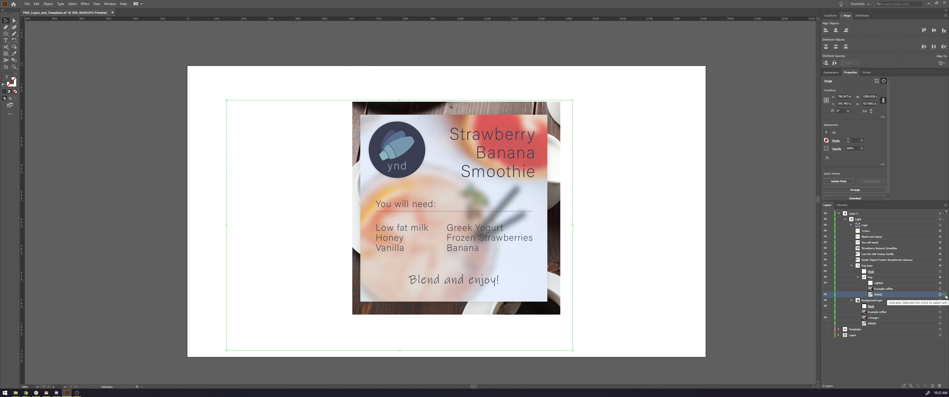
{"action": "right_click", "coordinate": [447, 237]}
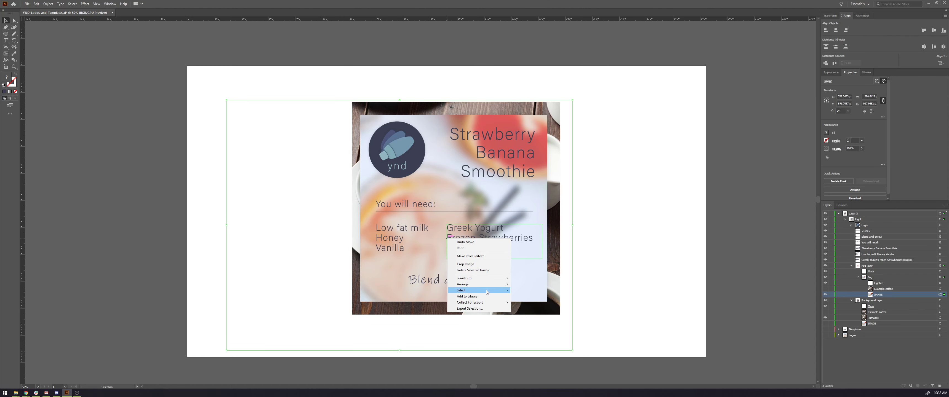
{"action": "left_click", "coordinate": [489, 271]}
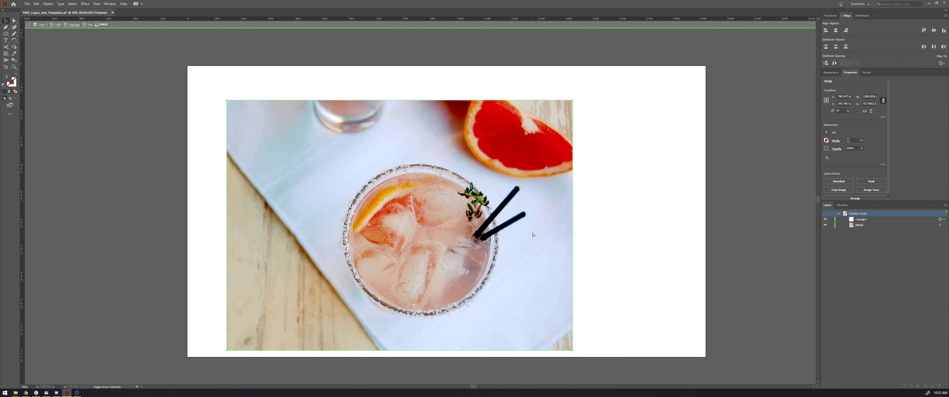
{"action": "key", "text": "ctrl+v"}
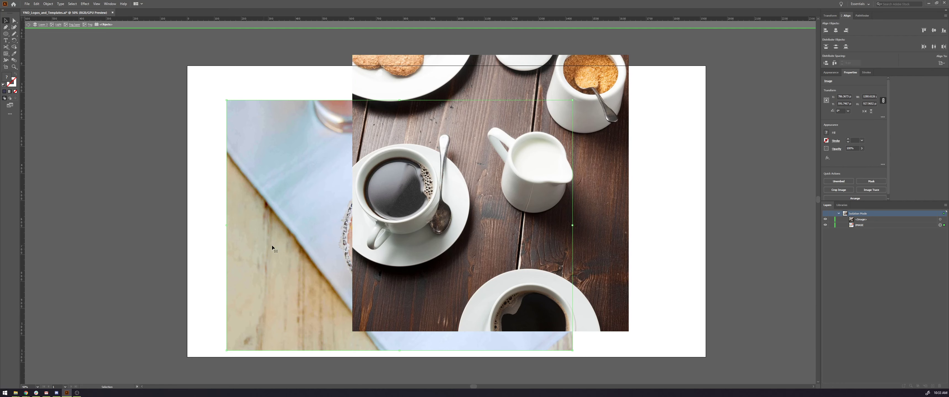
Step: Hide the Fog group's original drink IMAGE and go back up to the Light group
{"action": "left_click", "coordinate": [825, 226]}
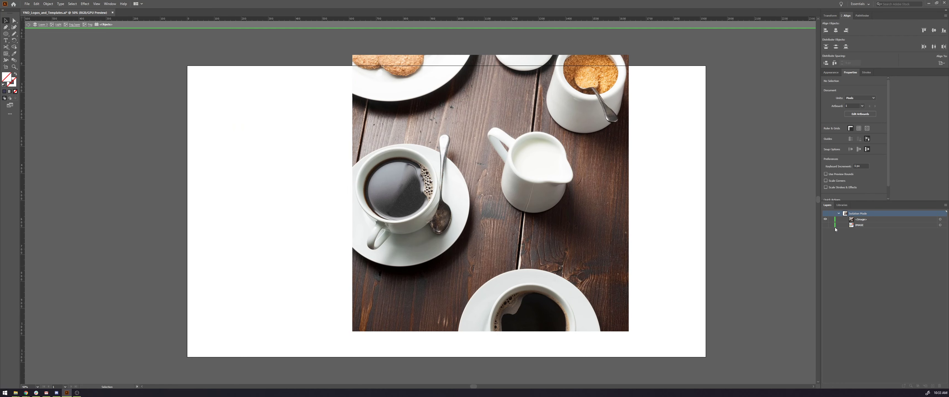
{"action": "left_click", "coordinate": [29, 24]}
{"action": "left_click", "coordinate": [28, 25]}
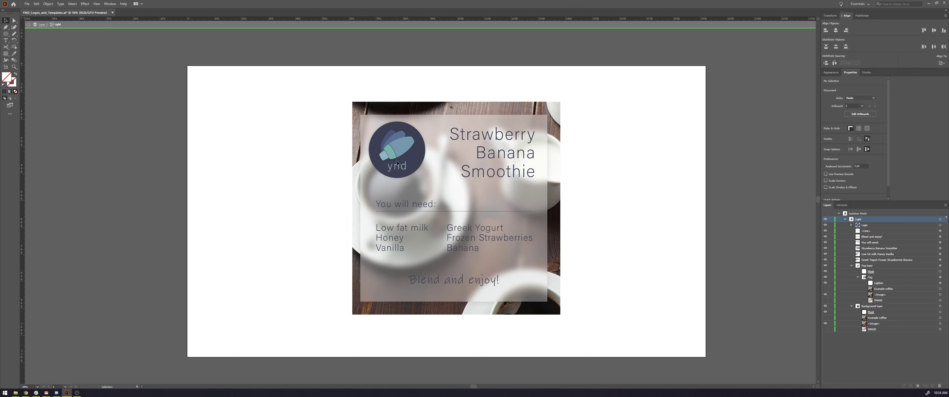
Step: Replace the recipe title with "Coffee blank type" on three lines and deselect the text
{"action": "left_click", "coordinate": [509, 173]}
{"action": "double_click", "coordinate": [507, 155]}
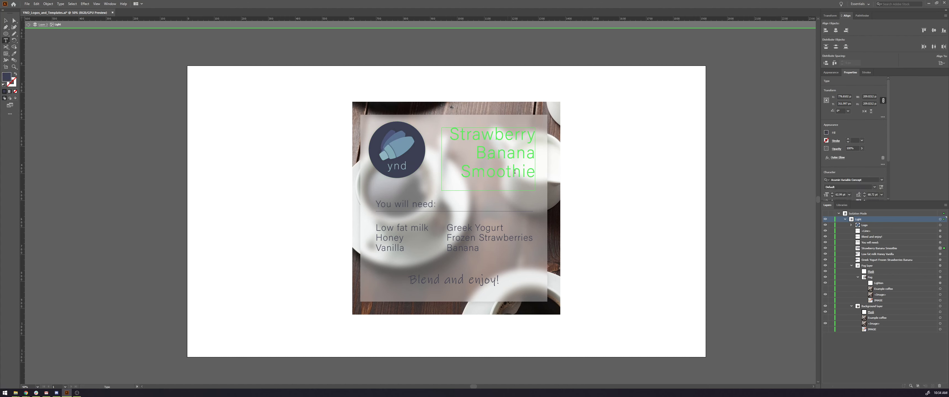
{"action": "double_click", "coordinate": [507, 155]}
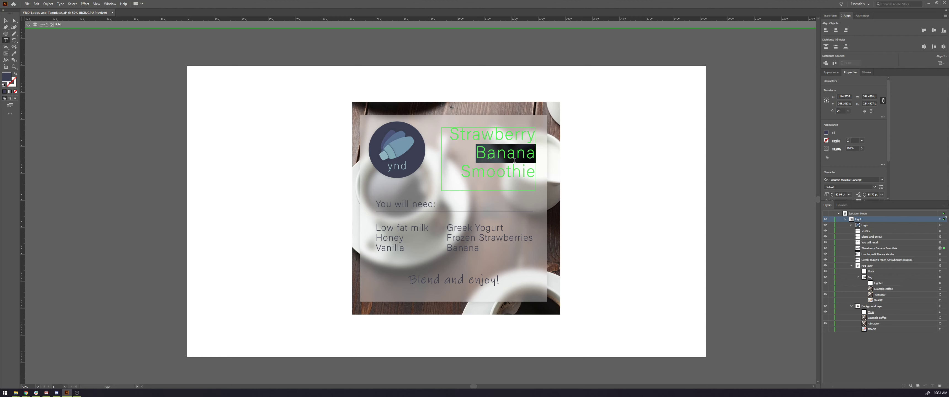
{"action": "key", "text": "ctrl+a"}
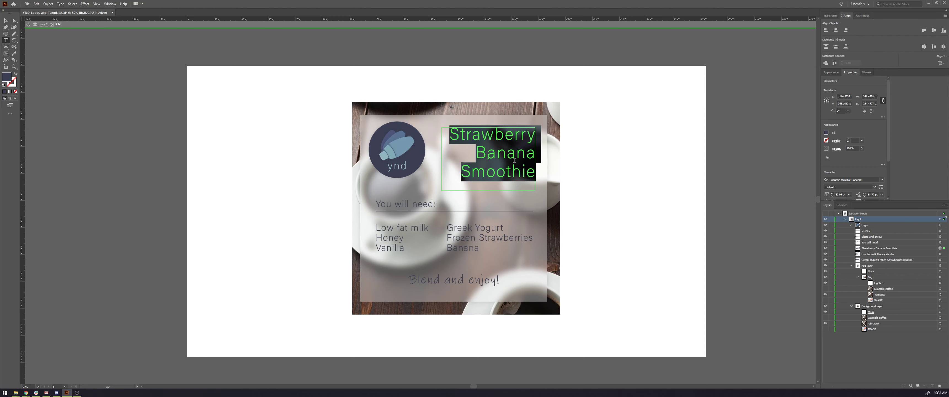
{"action": "type", "text": "Coffee"}
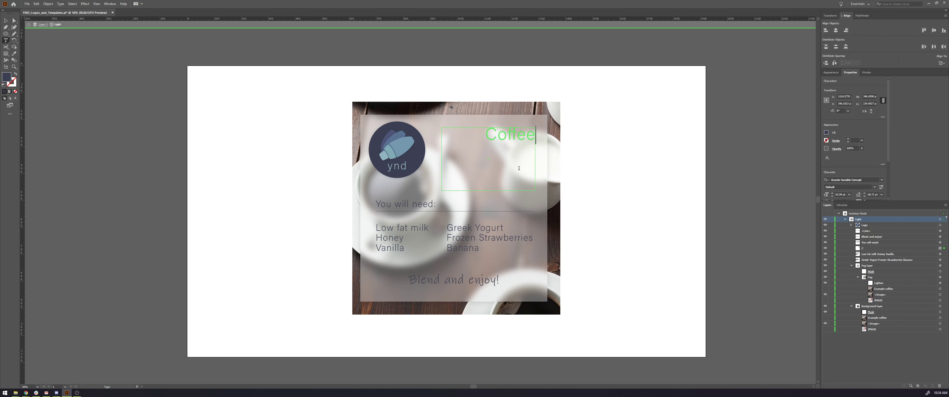
{"action": "key", "text": "Return"}
{"action": "type", "text": "blank type"}
{"action": "left_click", "coordinate": [501, 149]}
{"action": "key", "text": "Return"}
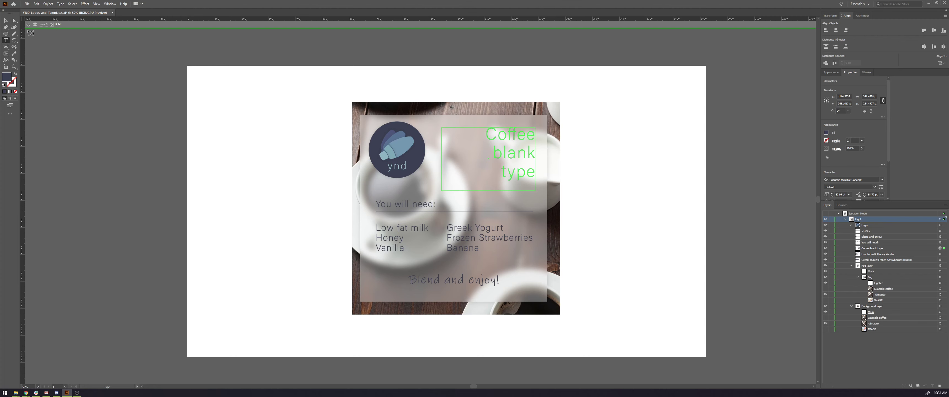
{"action": "left_click", "coordinate": [8, 21]}
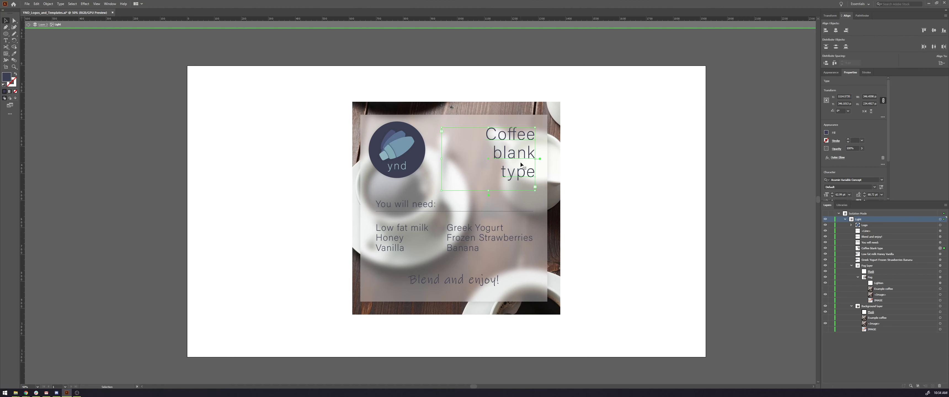
{"action": "left_click", "coordinate": [683, 185]}
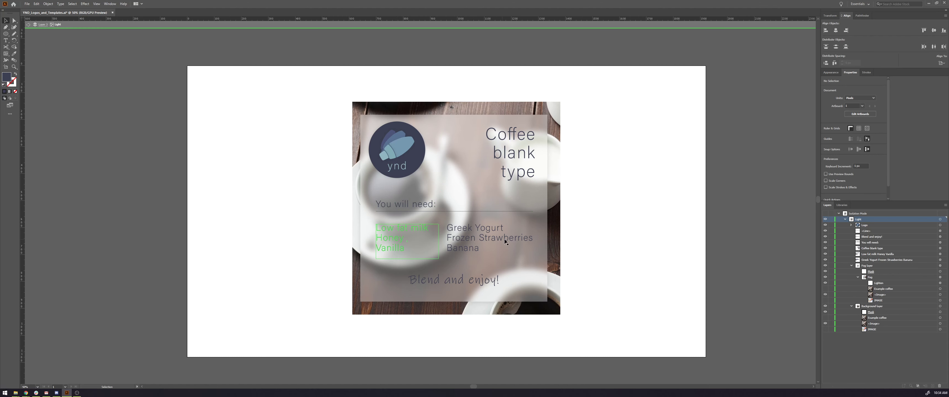
Step: Replace the "Frozen Strawberries" ingredient with "Coffee Beans", keeping "Banana" on its own line, and deselect the text
{"action": "double_click", "coordinate": [463, 239]}
{"action": "triple_click", "coordinate": [463, 239]}
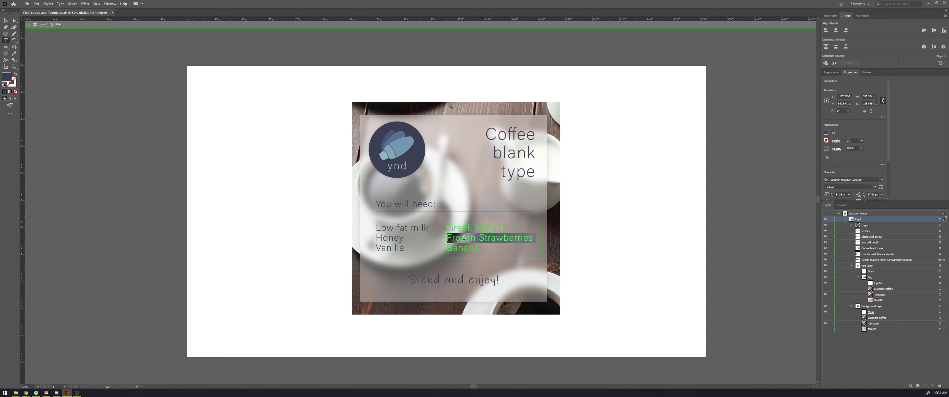
{"action": "type", "text": "Coffee "}
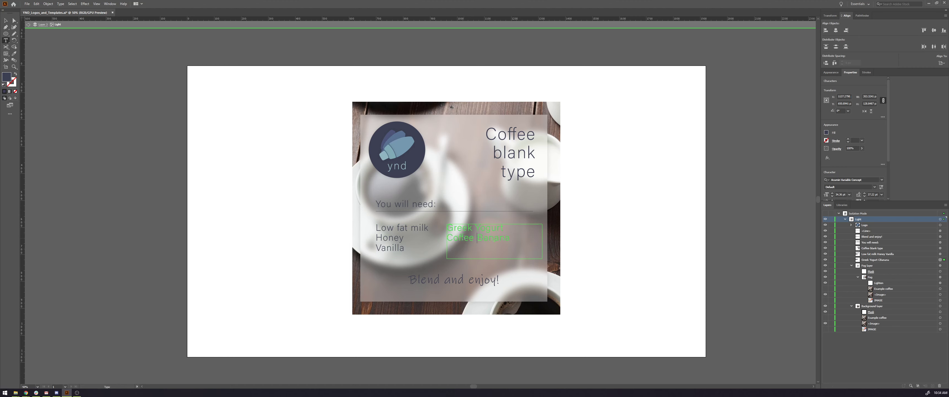
{"action": "type", "text": "Beans"}
{"action": "key", "text": "Return"}
{"action": "key", "text": "ctrl+z"}
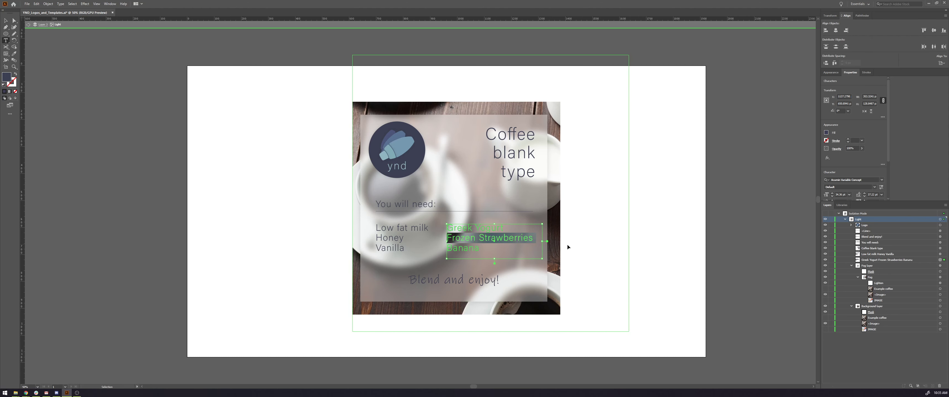
{"action": "key", "text": "ctrl+shift+z"}
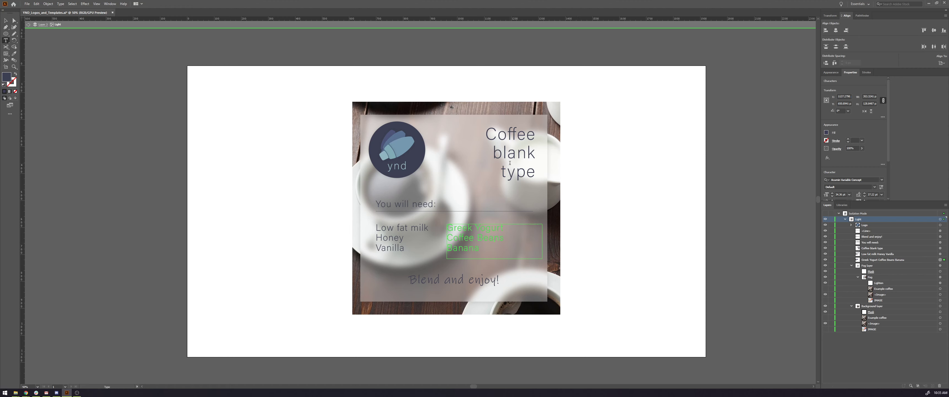
{"action": "left_click", "coordinate": [6, 21]}
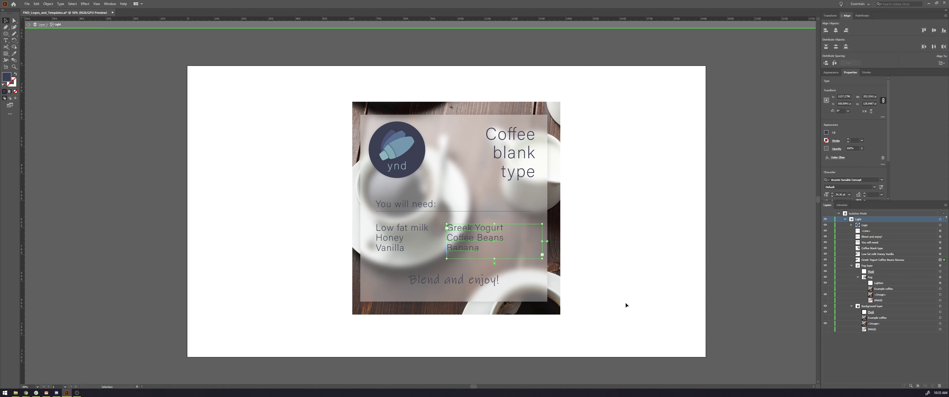
{"action": "left_click", "coordinate": [612, 269]}
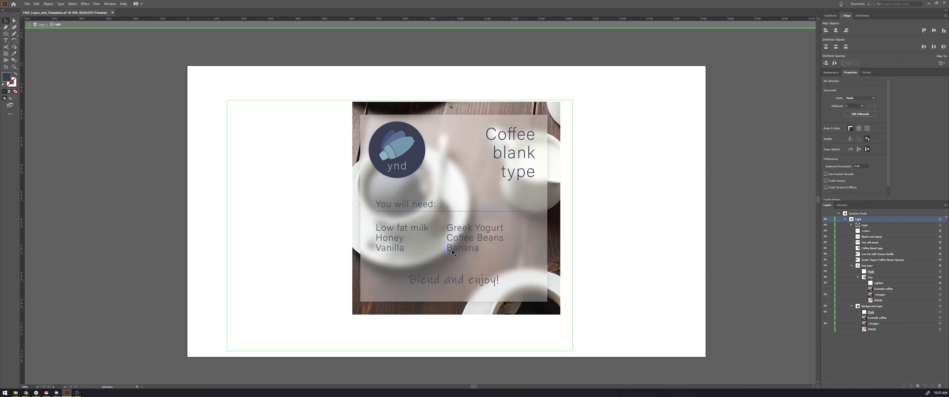
Step: Check the font choices for the "Blend and enjoy!" text, keep Ink Free, and set its font size to 60 pt
{"action": "scroll", "coordinate": [550, 248], "scroll_direction": "up", "scroll_amount": 1}
{"action": "scroll", "coordinate": [581, 249], "scroll_direction": "down", "scroll_amount": 1}
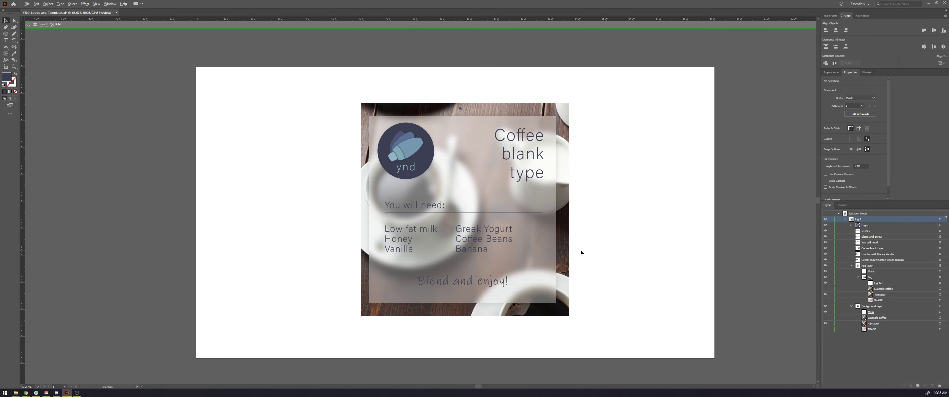
{"action": "left_click", "coordinate": [461, 282]}
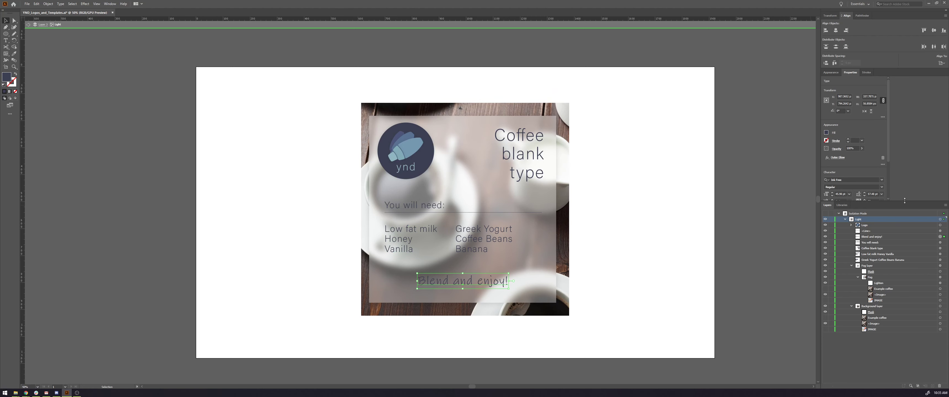
{"action": "left_click_drag", "start_coordinate": [905, 201], "coordinate": [911, 239]}
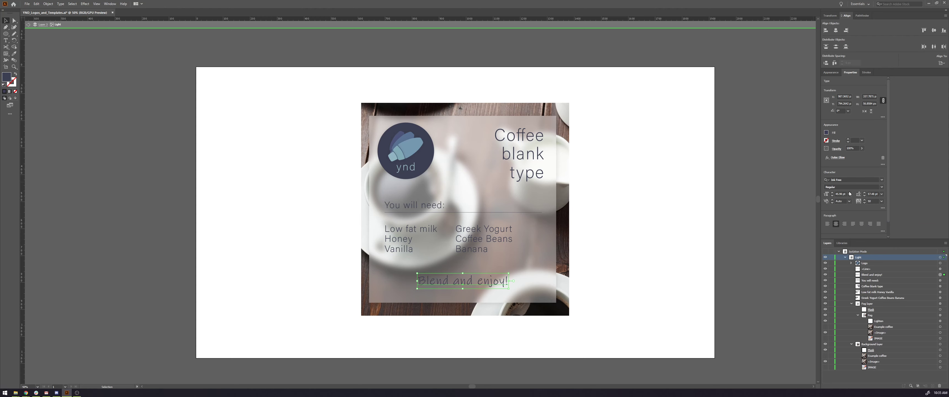
{"action": "left_click", "coordinate": [882, 180]}
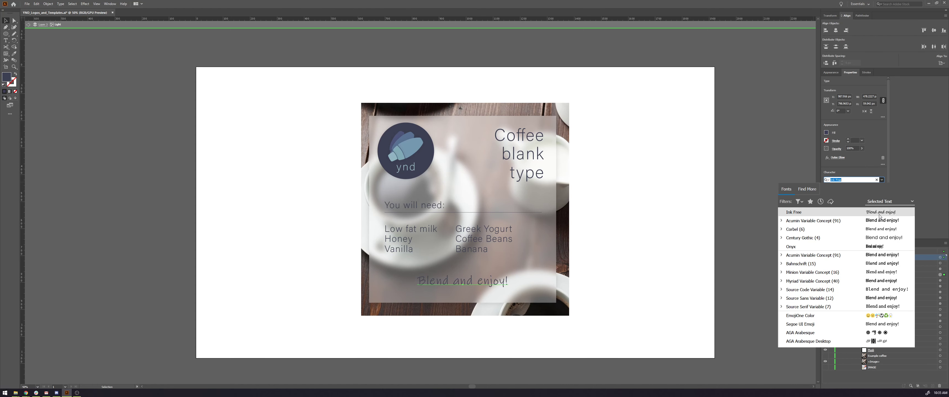
{"action": "left_click", "coordinate": [900, 186]}
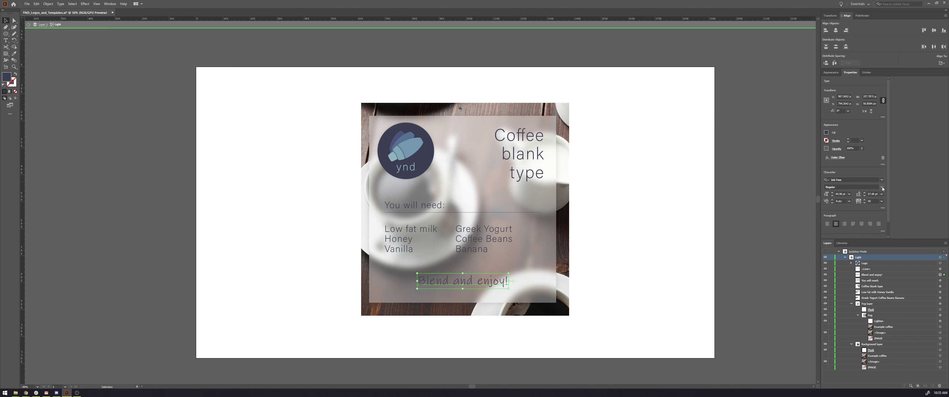
{"action": "left_click", "coordinate": [850, 194]}
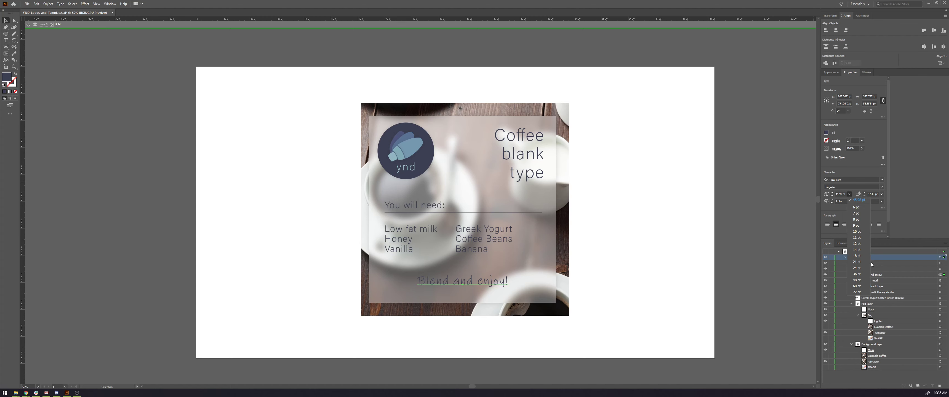
{"action": "left_click", "coordinate": [858, 286]}
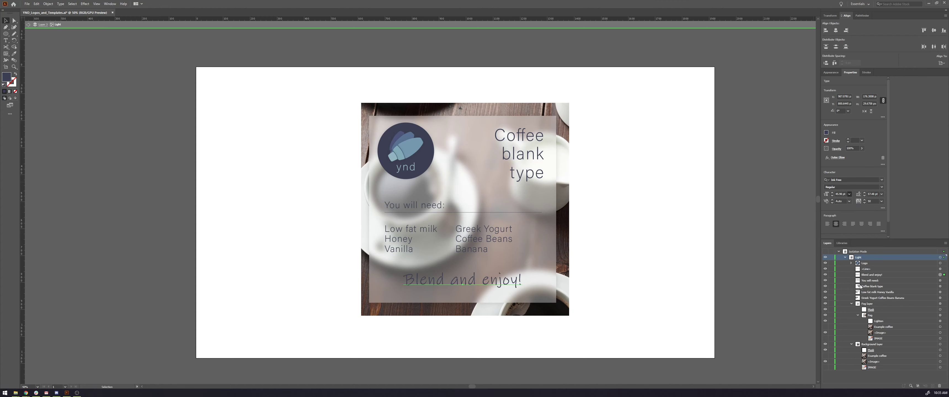
Step: Preview the leading and tracking options for the "Coffee blank type" title, keep its current settings, and deselect it
{"action": "left_click", "coordinate": [882, 194]}
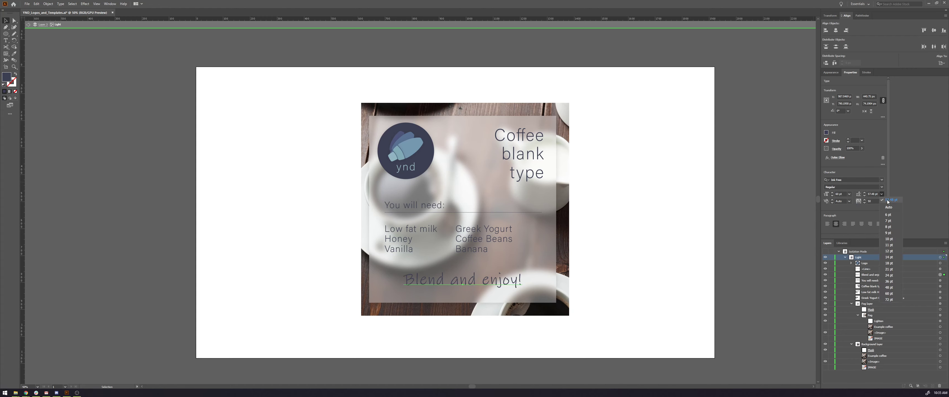
{"action": "left_click", "coordinate": [527, 173]}
{"action": "left_click", "coordinate": [535, 158]}
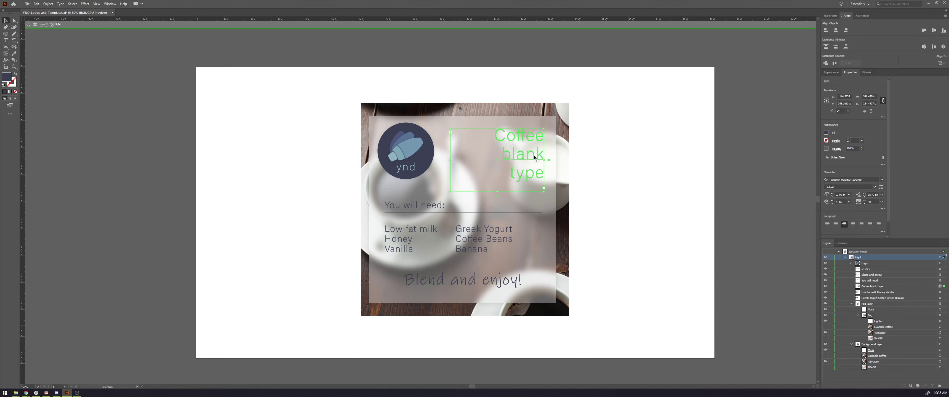
{"action": "left_click", "coordinate": [883, 195]}
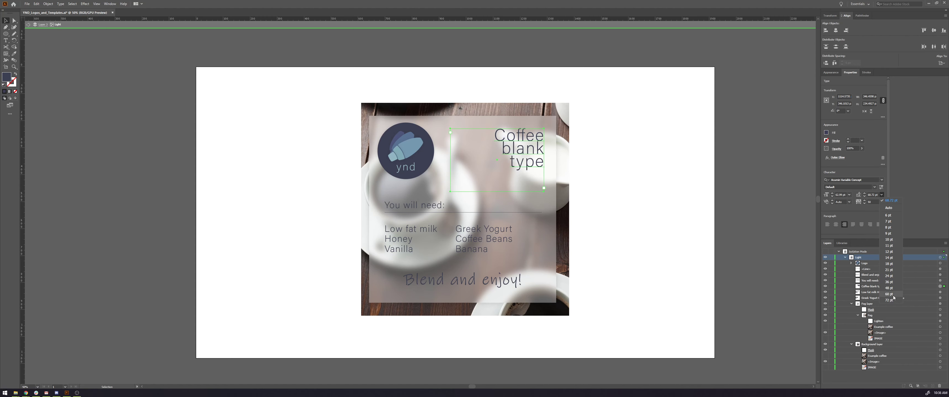
{"action": "left_click", "coordinate": [892, 299]}
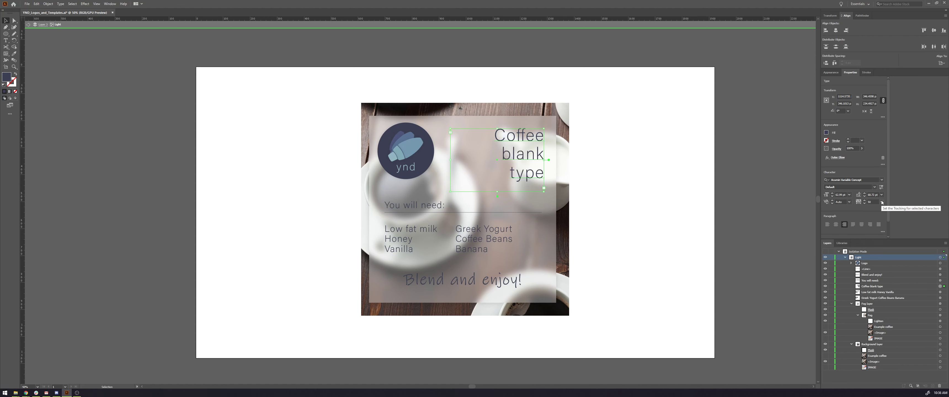
{"action": "left_click", "coordinate": [882, 202]}
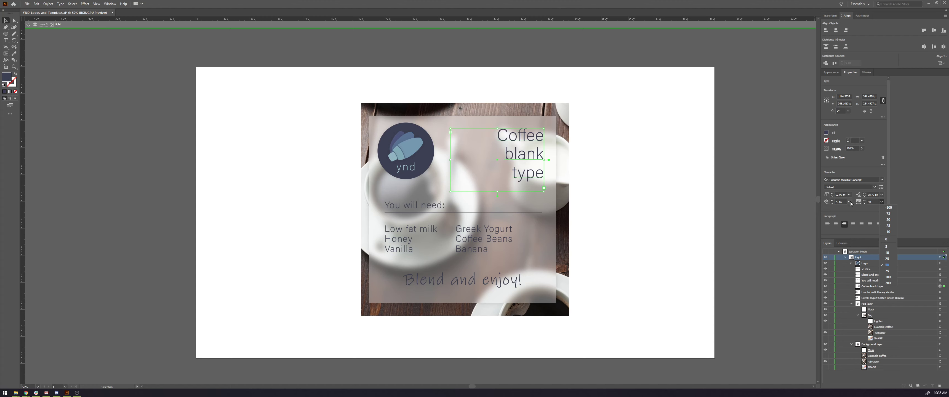
{"action": "left_click", "coordinate": [913, 176]}
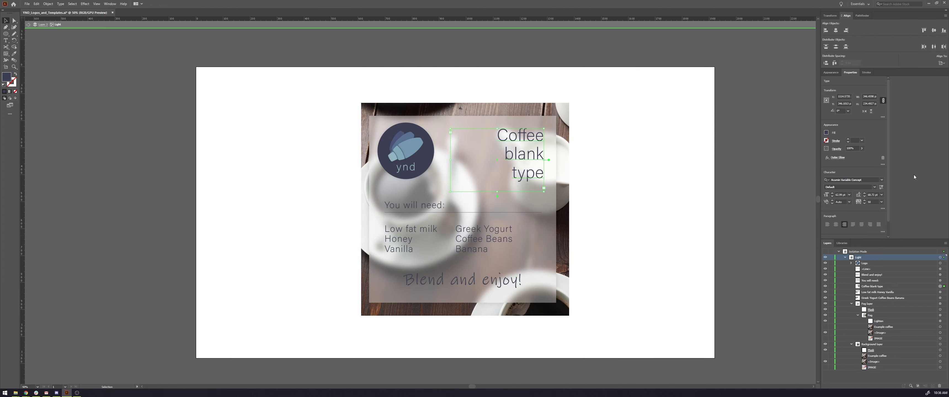
{"action": "left_click", "coordinate": [663, 218]}
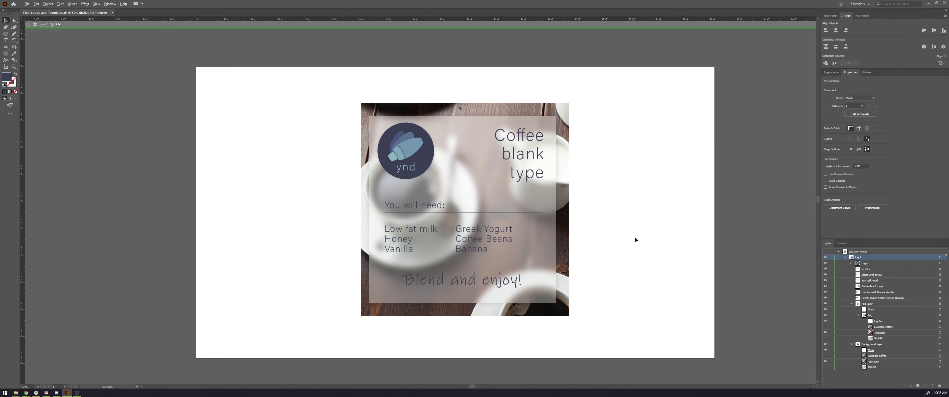
Step: Add a trial text box reading "blahblah" beside the "You will need:" heading and delete it
{"action": "scroll", "coordinate": [635, 240], "scroll_direction": "down", "scroll_amount": 1}
{"action": "scroll", "coordinate": [619, 245], "scroll_direction": "right", "scroll_amount": 2}
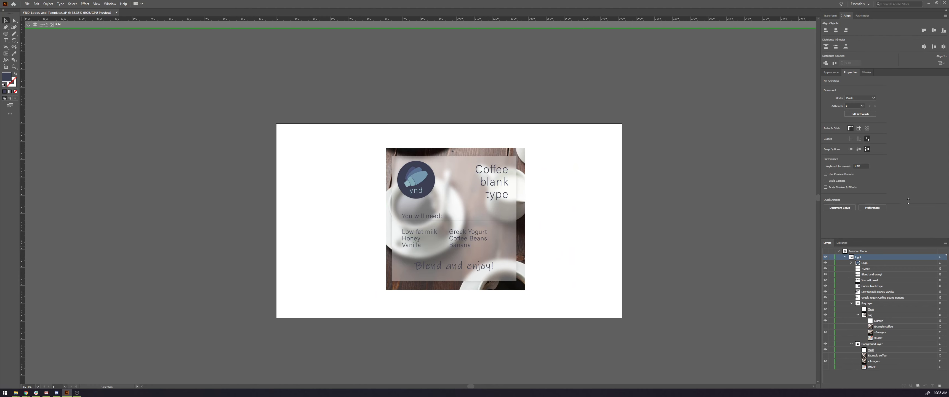
{"action": "left_click_drag", "start_coordinate": [908, 240], "coordinate": [910, 188]}
{"action": "scroll", "coordinate": [451, 214], "scroll_direction": "up", "scroll_amount": 1}
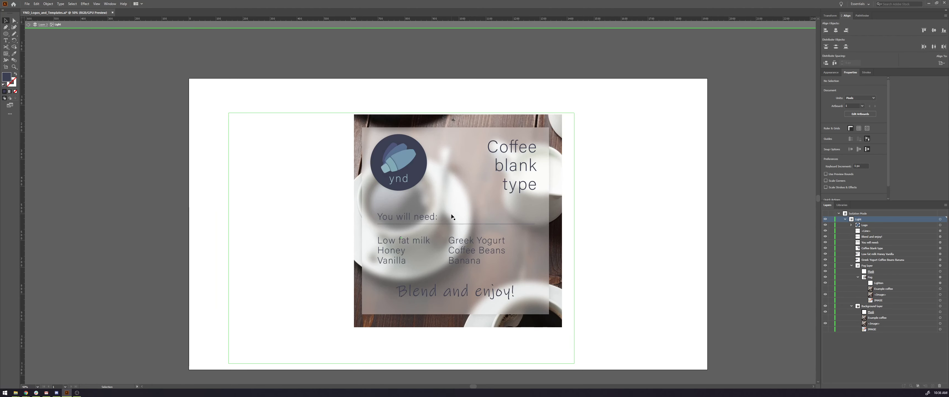
{"action": "left_click", "coordinate": [5, 41]}
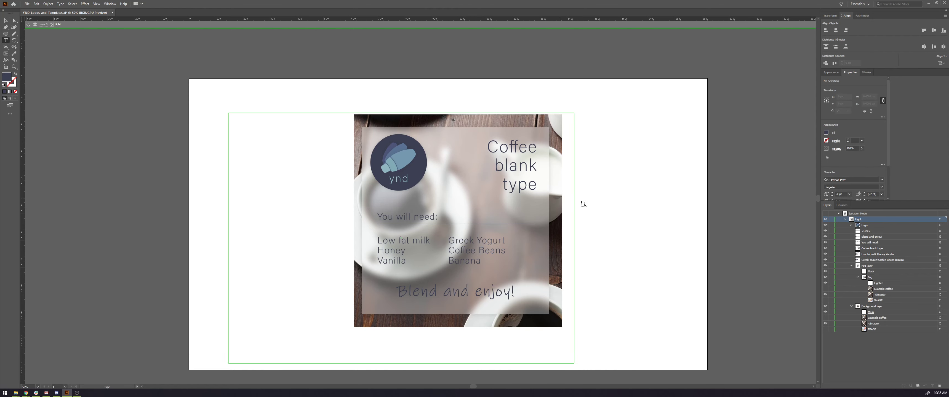
{"action": "mouse_move", "coordinate": [437, 186]}
{"action": "left_mouse_down"}
{"action": "mouse_move", "coordinate": [511, 218]}
{"action": "mouse_move", "coordinate": [485, 214]}
{"action": "left_mouse_up"}
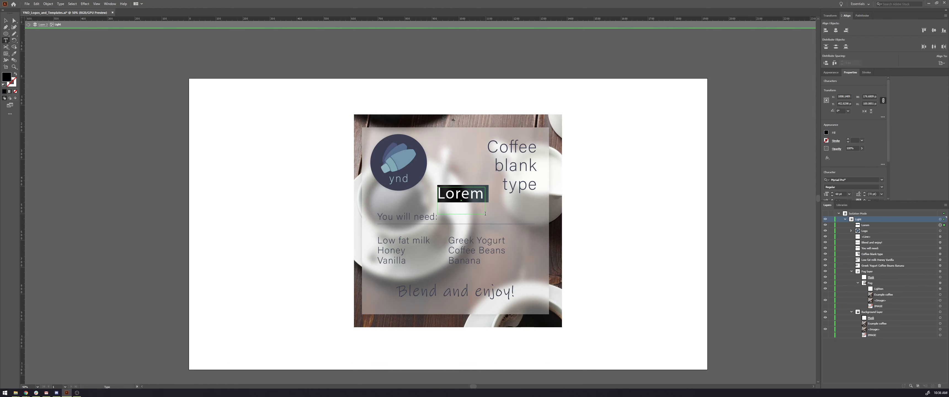
{"action": "type", "text": "blahblah"}
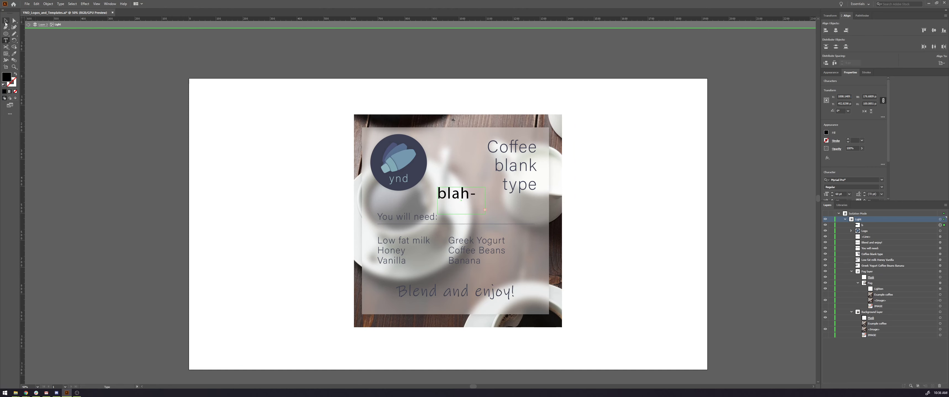
{"action": "left_click", "coordinate": [5, 22]}
{"action": "left_click_drag", "start_coordinate": [485, 211], "coordinate": [498, 221]}
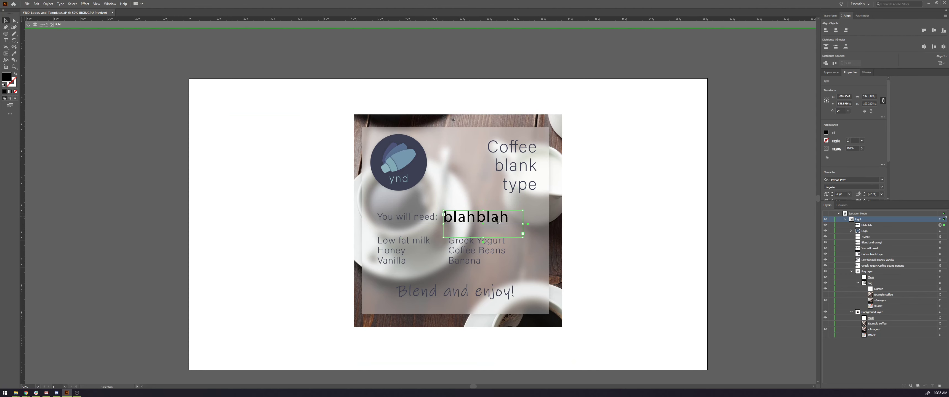
{"action": "key", "text": "Delete"}
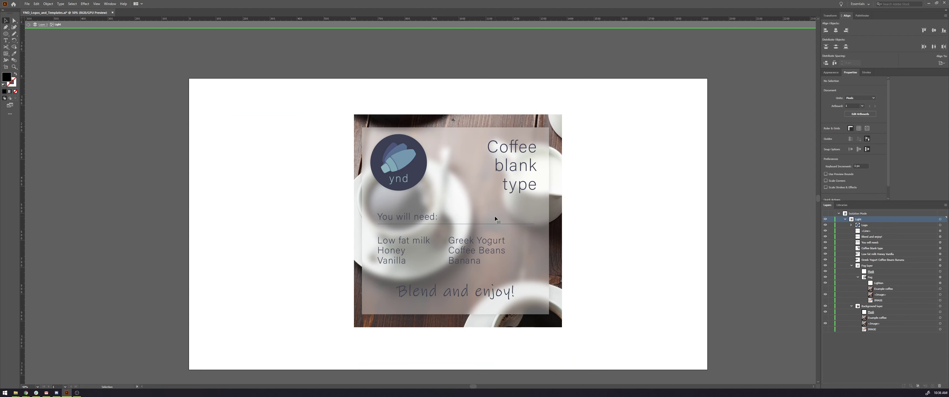
Step: Duplicate the "Coffee blank type" title past the card's right edge, then delete the copy inside the Light group
{"action": "left_click", "coordinate": [517, 184]}
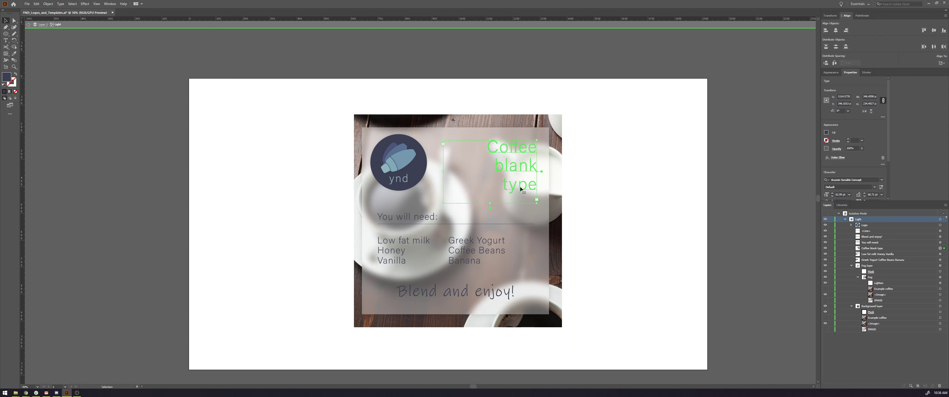
{"action": "left_click_drag", "start_coordinate": [517, 187], "coordinate": [610, 188]}
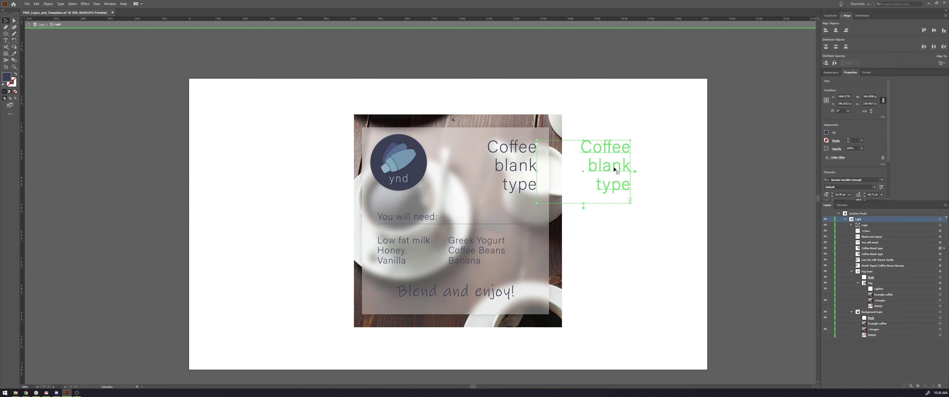
{"action": "double_click", "coordinate": [614, 170]}
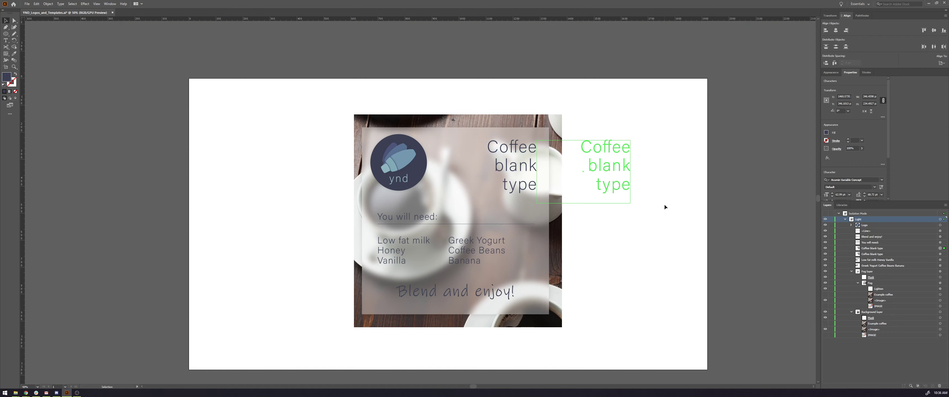
{"action": "key", "text": "Escape"}
{"action": "left_click", "coordinate": [674, 204]}
{"action": "left_click", "coordinate": [619, 193]}
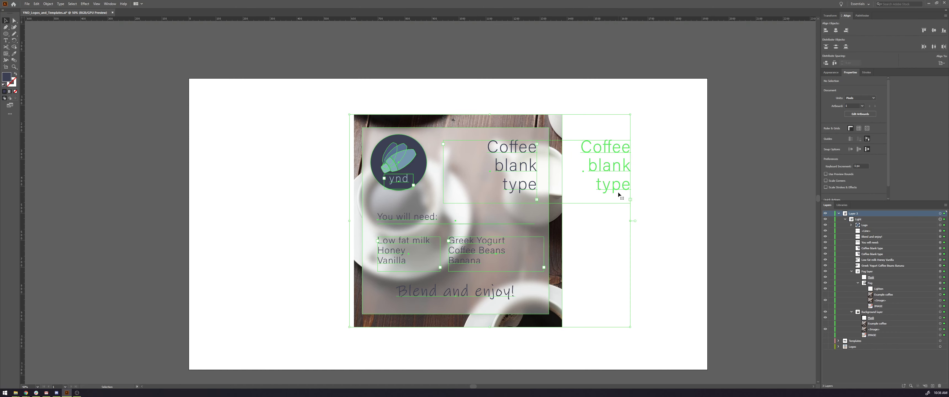
{"action": "double_click", "coordinate": [613, 185]}
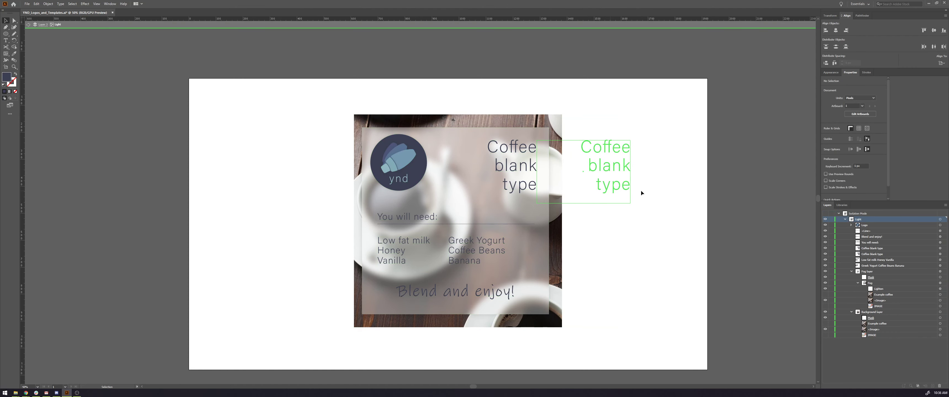
{"action": "key", "text": "Delete"}
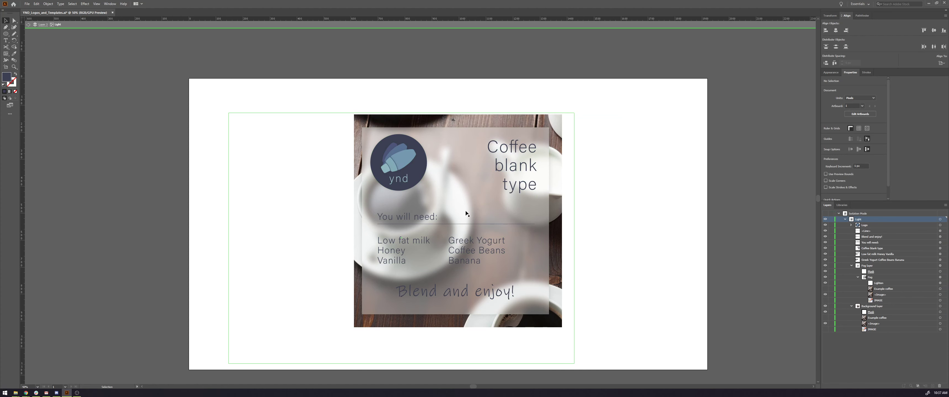
Step: Isolate the Logo group and select its illustration after trying the "ynd" text and the circle
{"action": "left_click", "coordinate": [403, 170]}
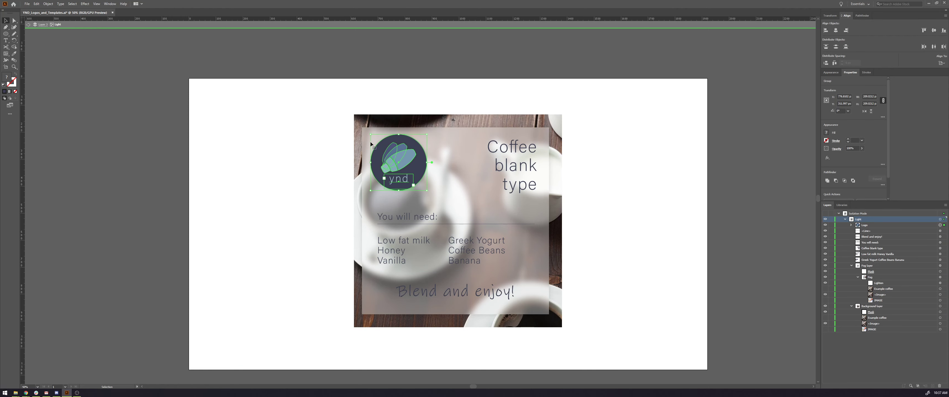
{"action": "double_click", "coordinate": [417, 166]}
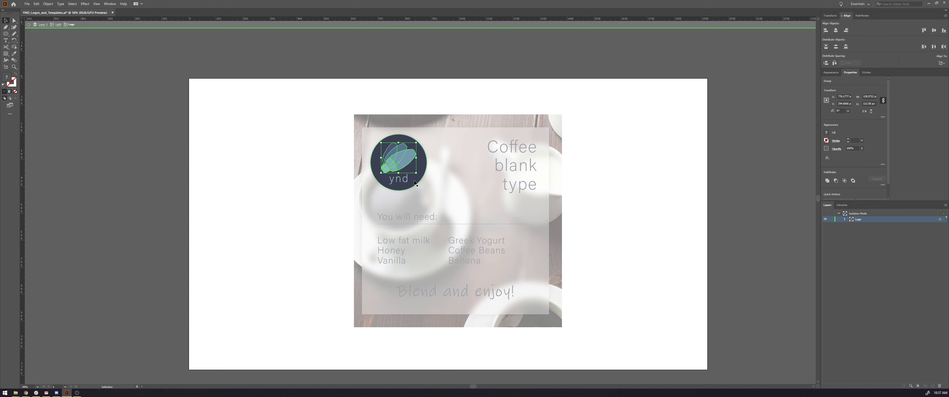
{"action": "left_click", "coordinate": [401, 182]}
{"action": "left_click", "coordinate": [423, 166]}
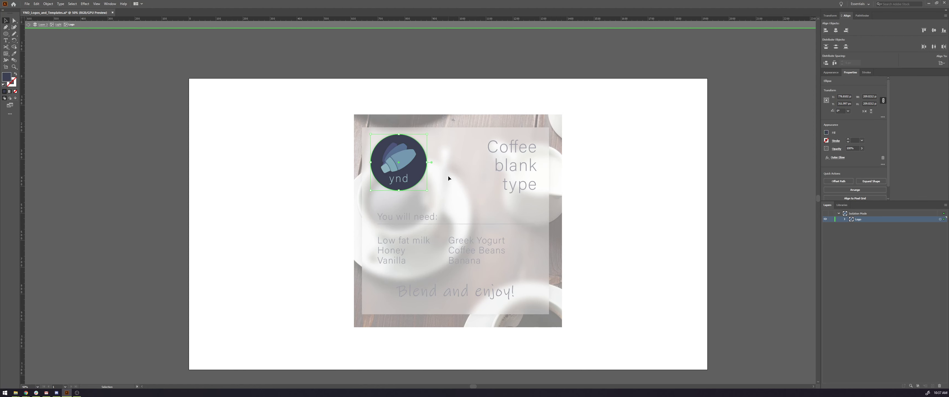
{"action": "left_click", "coordinate": [406, 160]}
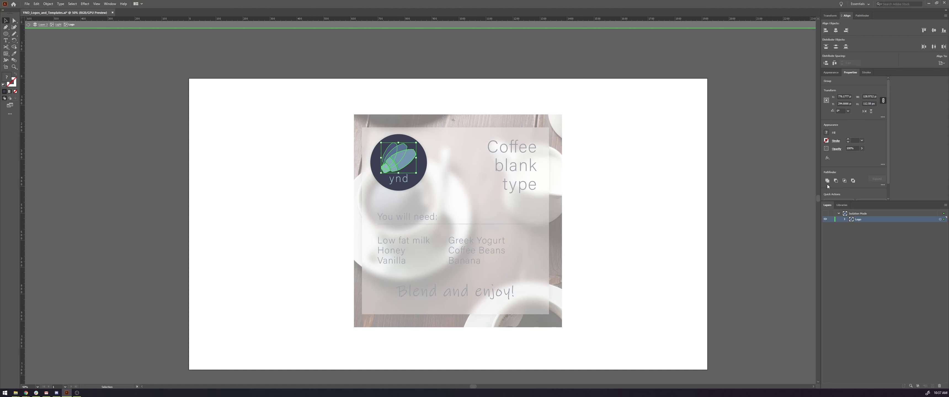
Step: Expand the Logo group's nested groups in the layer list to examine the paths that make up the illustration
{"action": "left_click", "coordinate": [845, 219]}
{"action": "left_click", "coordinate": [893, 228]}
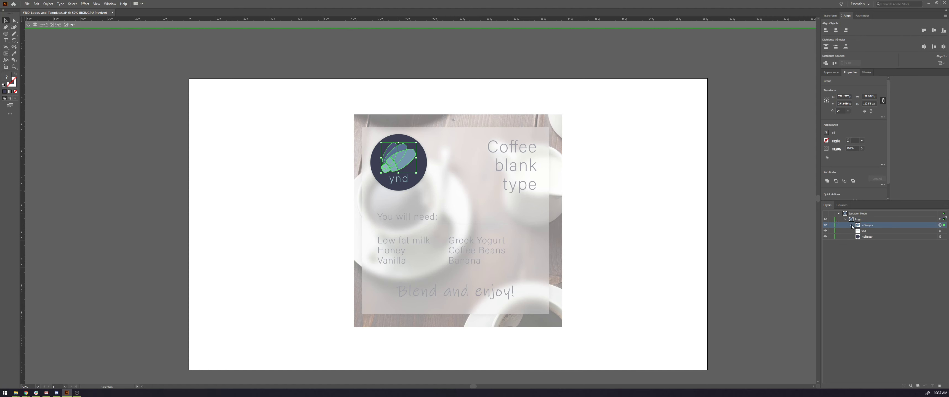
{"action": "left_click", "coordinate": [852, 225]}
{"action": "left_click", "coordinate": [858, 232]}
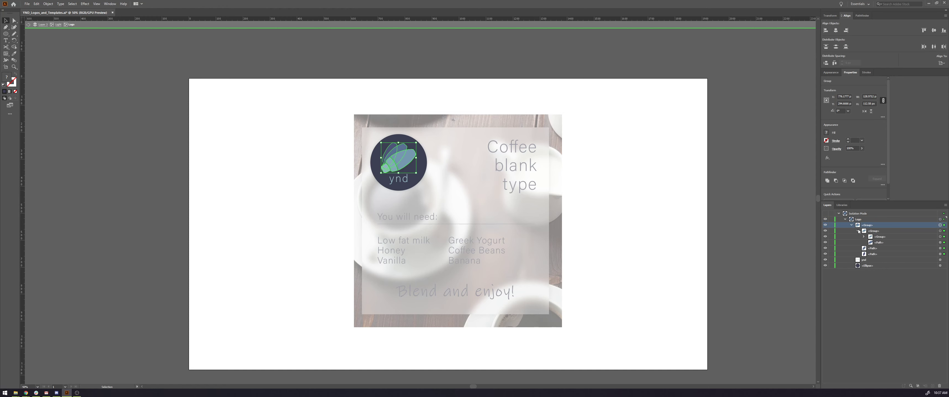
{"action": "left_click", "coordinate": [858, 231]}
{"action": "left_click", "coordinate": [859, 231], "text": "alt"}
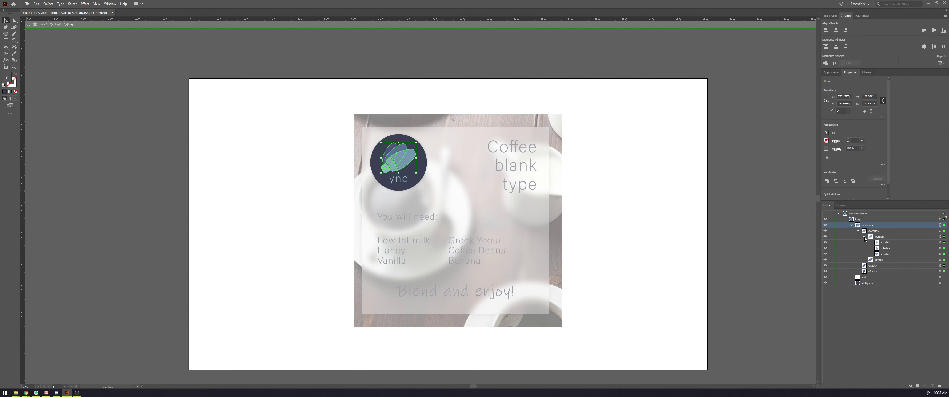
{"action": "left_click", "coordinate": [887, 249]}
{"action": "left_click", "coordinate": [874, 232]}
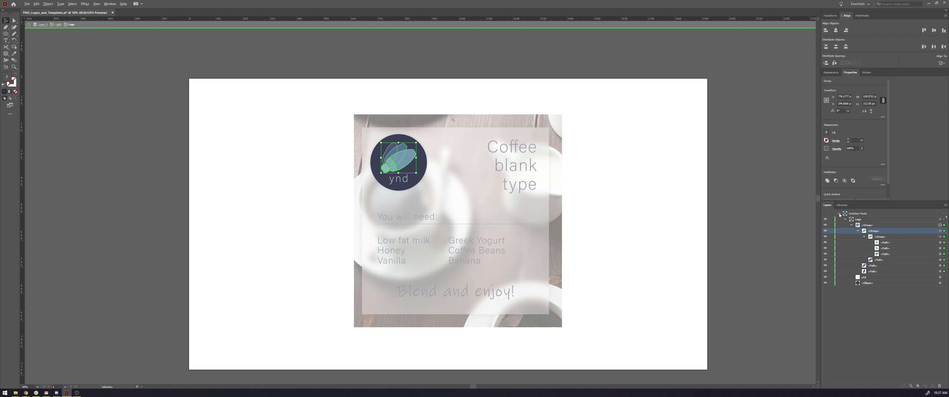
Step: Exit isolation mode and collapse the coffee card's layer in the layer list
{"action": "left_click", "coordinate": [28, 24]}
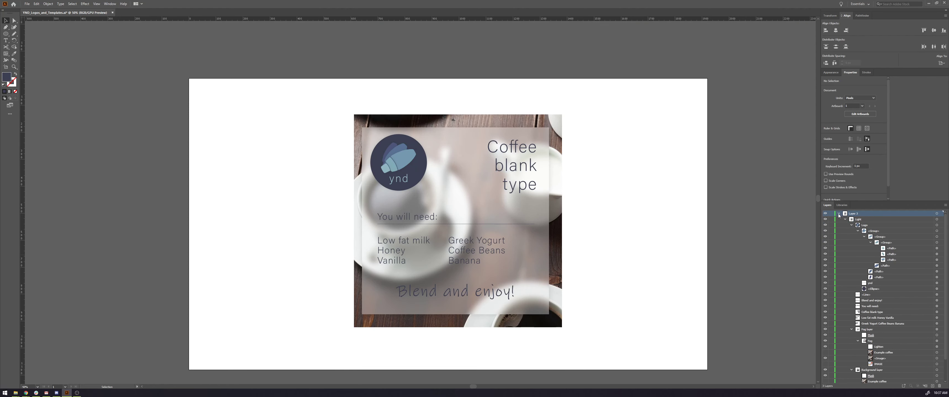
{"action": "left_click", "coordinate": [840, 214]}
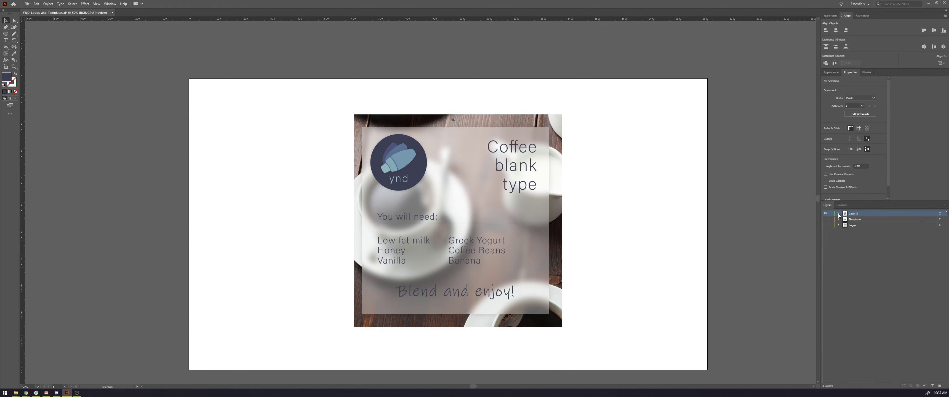
{"action": "left_click", "coordinate": [839, 215]}
{"action": "left_click", "coordinate": [840, 215]}
Step: Start an export of the whole coffee card as a selection and name the asset light_coffee
{"action": "left_click", "coordinate": [451, 205]}
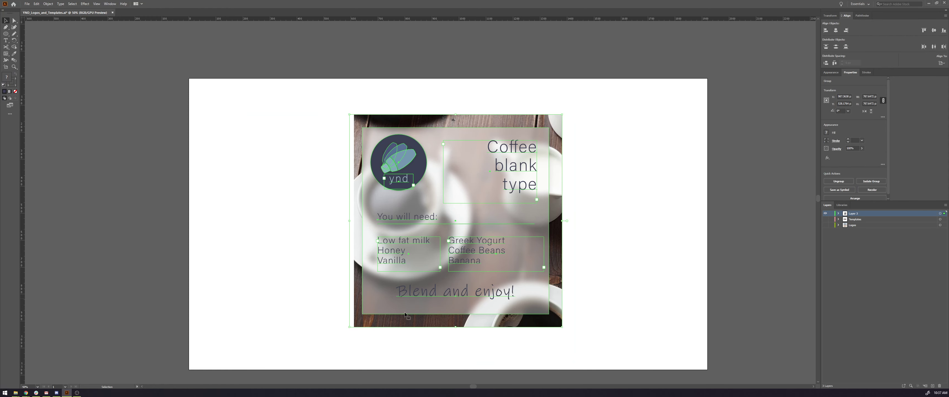
{"action": "left_click", "coordinate": [26, 3]}
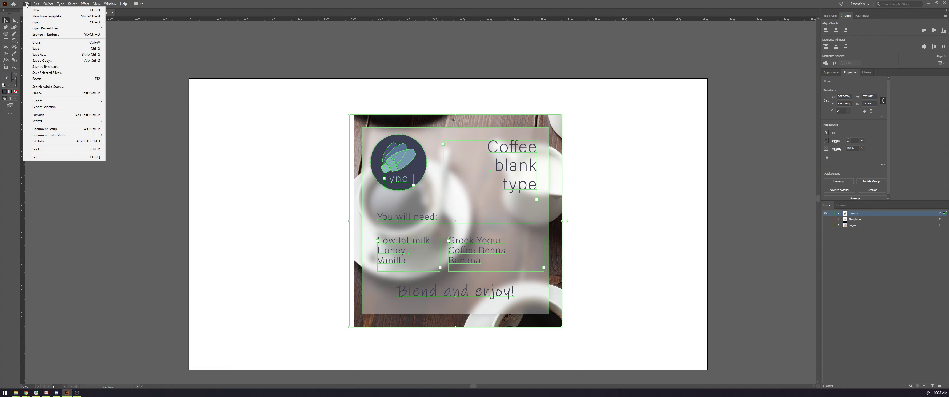
{"action": "left_click", "coordinate": [85, 107]}
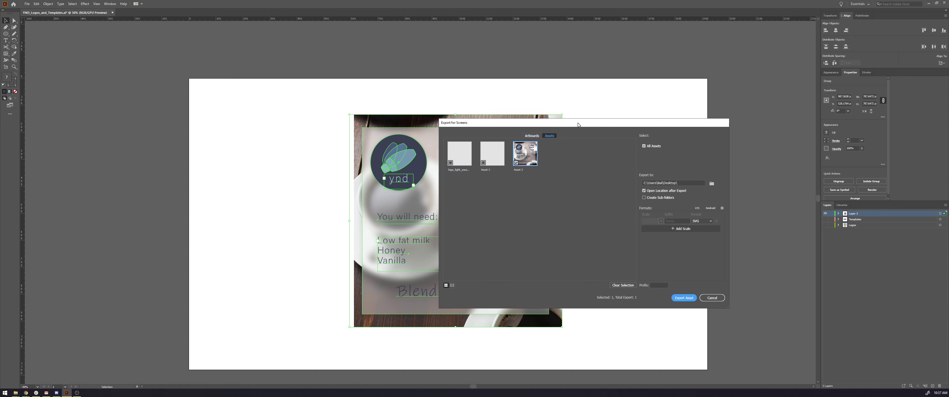
{"action": "left_click", "coordinate": [543, 189]}
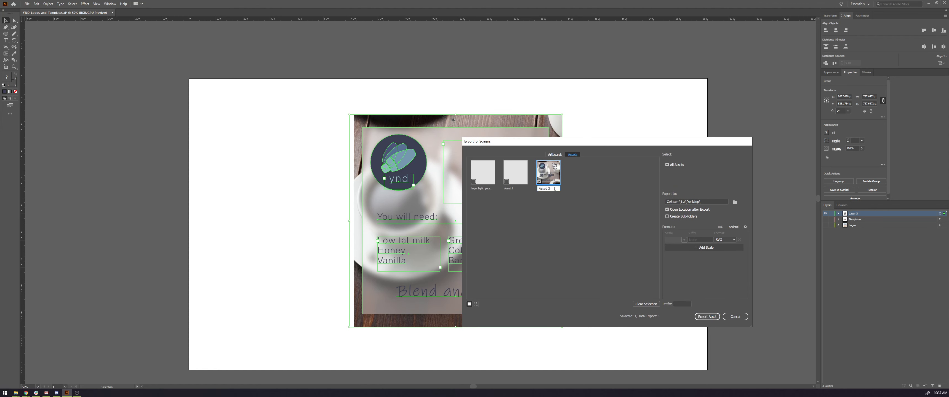
{"action": "left_click_drag", "start_coordinate": [555, 188], "coordinate": [526, 189]}
{"action": "key", "text": "BackSpace"}
{"action": "type", "text": "light_coffee"}
{"action": "key", "text": "Return"}
Step: Set the export format to PNG with a transparent background color
{"action": "left_click", "coordinate": [735, 240]}
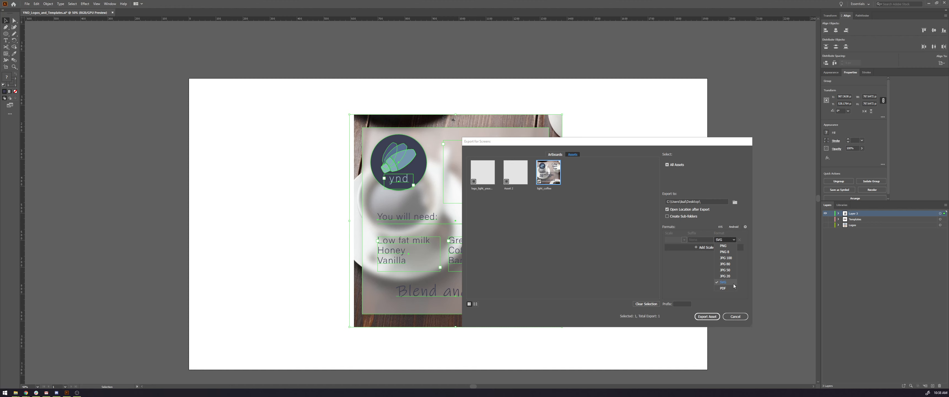
{"action": "left_click", "coordinate": [734, 248]}
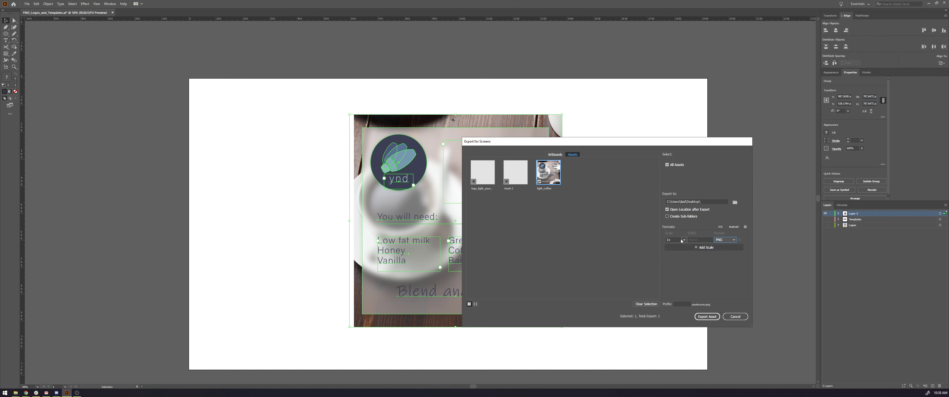
{"action": "left_click", "coordinate": [746, 228]}
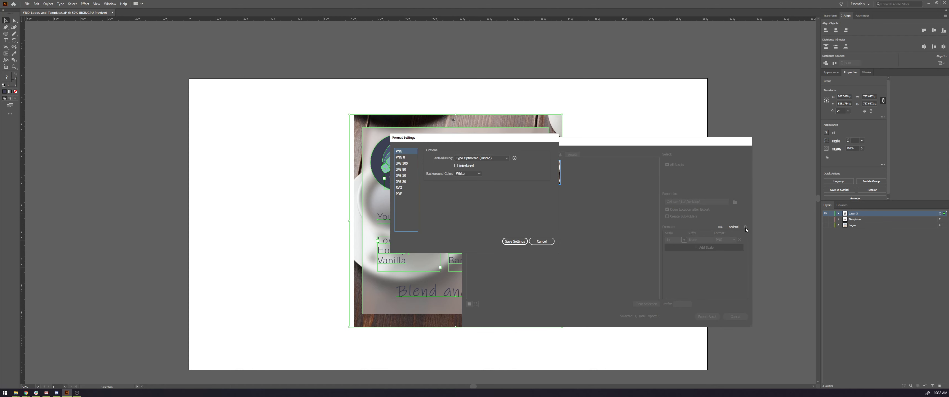
{"action": "left_click", "coordinate": [480, 174]}
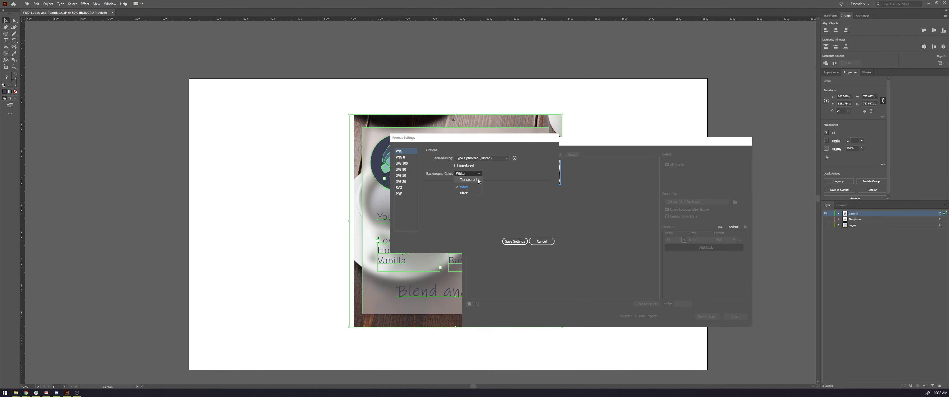
{"action": "left_click", "coordinate": [479, 180]}
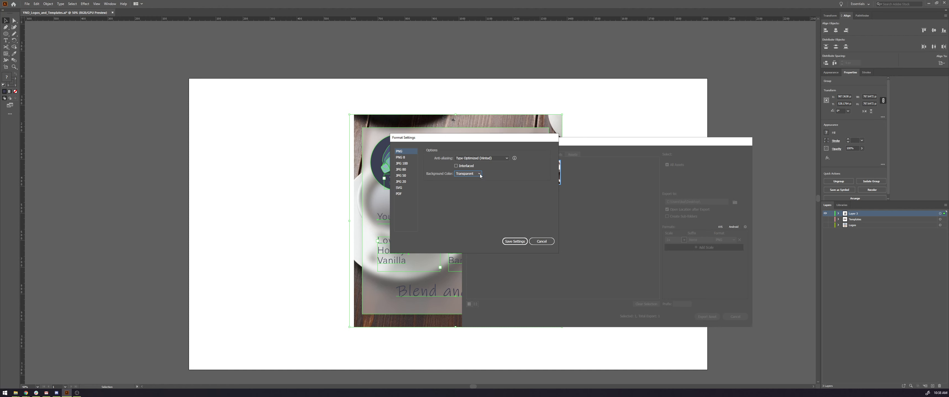
{"action": "left_click", "coordinate": [515, 242]}
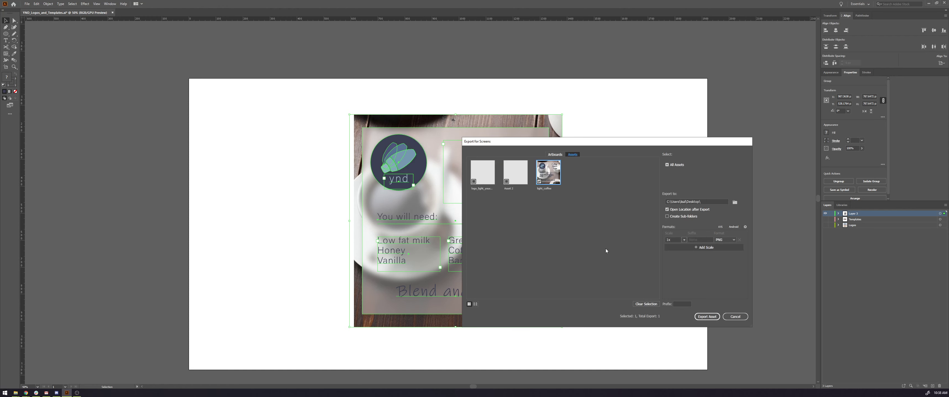
Step: Export the light_coffee asset to the desktop and view the resulting PNG
{"action": "left_click", "coordinate": [707, 317]}
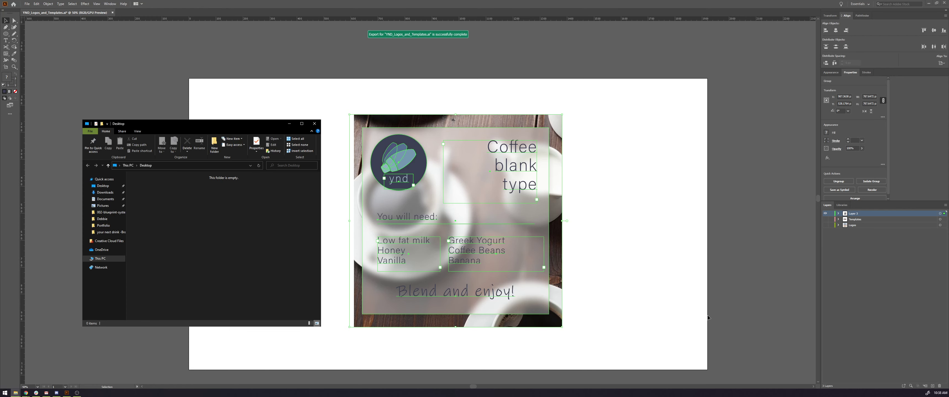
{"action": "left_click", "coordinate": [146, 190]}
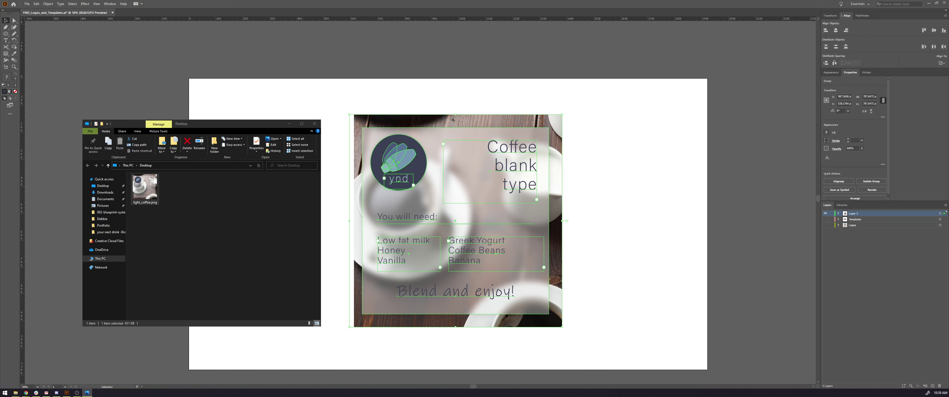
{"action": "key", "text": "Return"}
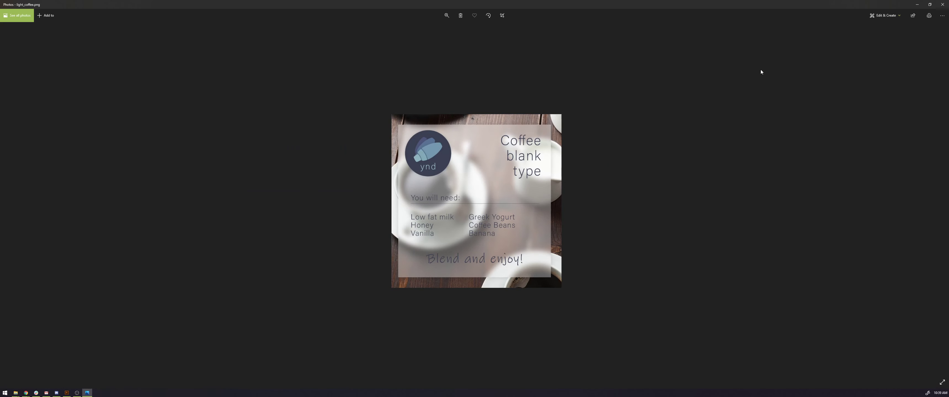
{"action": "left_click", "coordinate": [943, 4]}
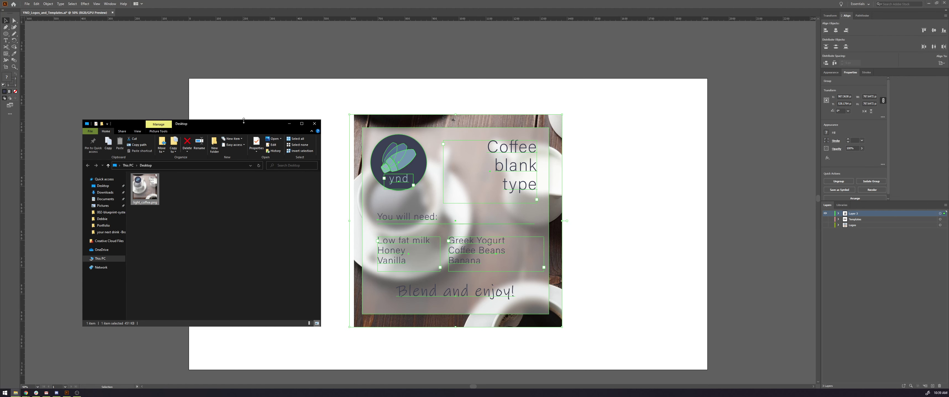
{"action": "left_click_drag", "start_coordinate": [243, 121], "coordinate": [218, 119]}
{"action": "left_click", "coordinate": [290, 123]}
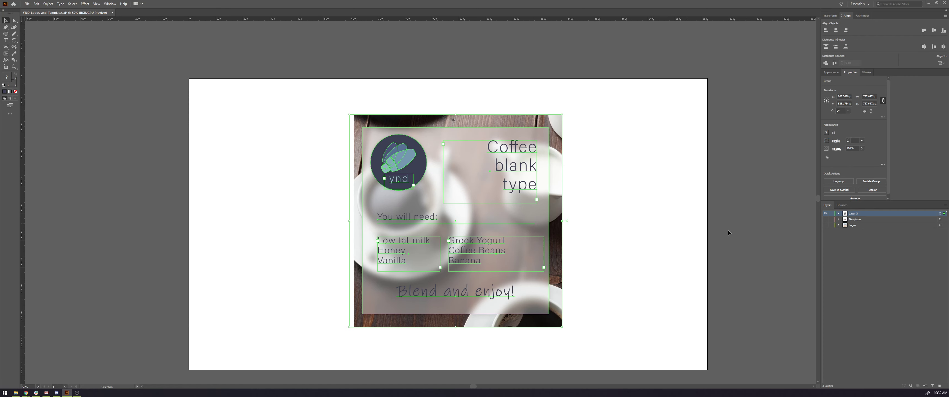
Step: Hide the coffee card's layer and show only the Logos layer
{"action": "left_click", "coordinate": [835, 222]}
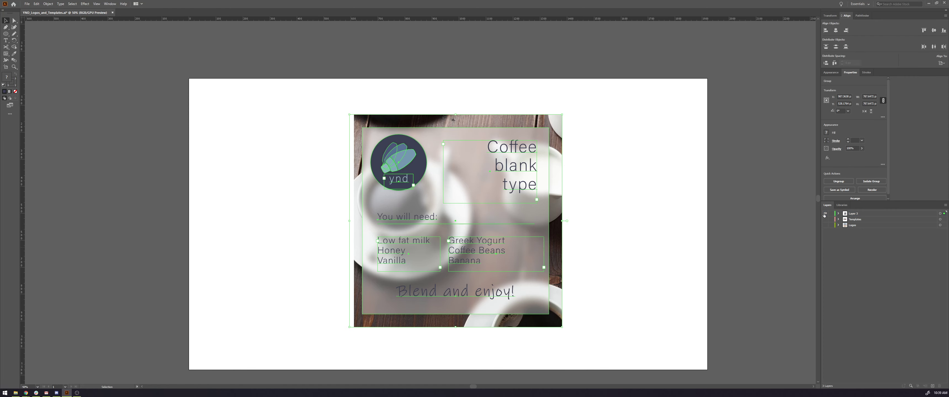
{"action": "left_click", "coordinate": [826, 214]}
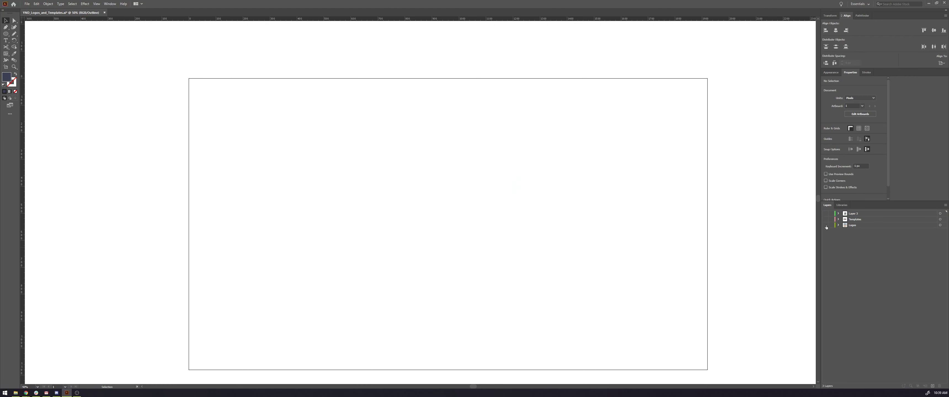
{"action": "left_click", "coordinate": [827, 221]}
{"action": "left_click", "coordinate": [825, 220]}
{"action": "left_click", "coordinate": [825, 226]}
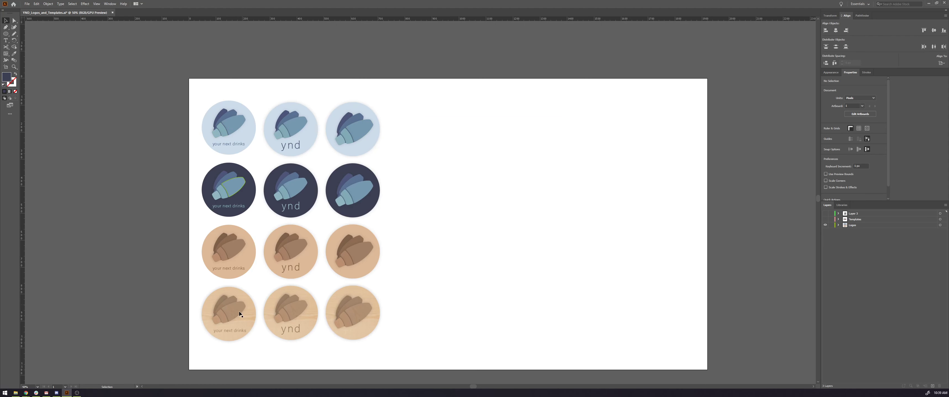
Step: Set up an SVG export of the bottom-row "your next drinks" logo, then cancel it
{"action": "left_click", "coordinate": [226, 310]}
{"action": "left_click", "coordinate": [27, 3]}
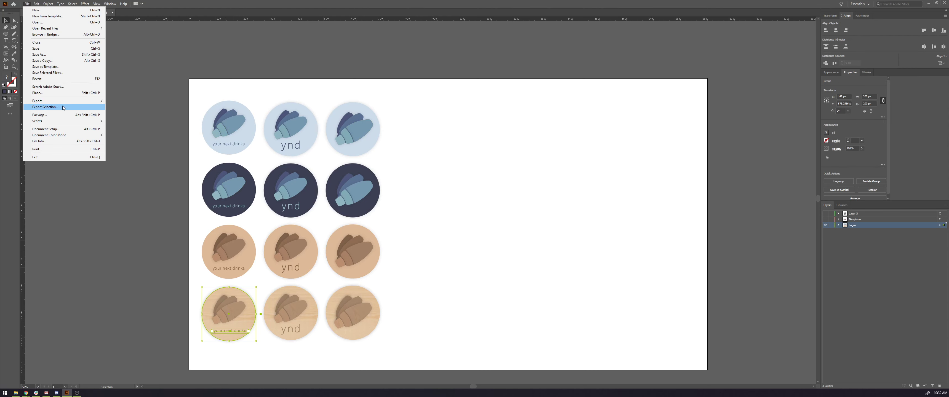
{"action": "left_click", "coordinate": [45, 107]}
{"action": "double_click", "coordinate": [583, 188]}
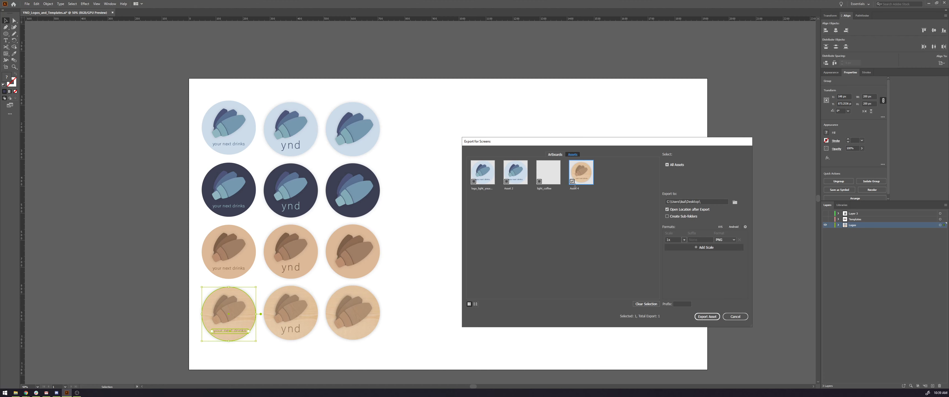
{"action": "left_click", "coordinate": [700, 223]}
{"action": "left_click", "coordinate": [735, 241]}
{"action": "left_click", "coordinate": [732, 283]}
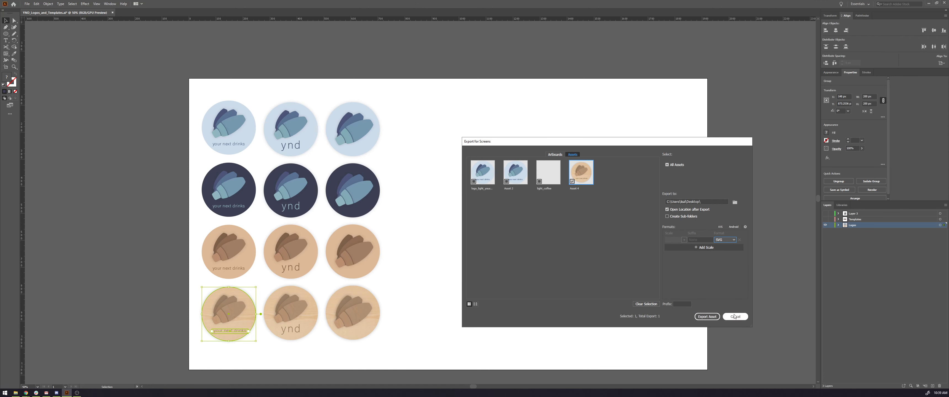
{"action": "left_click", "coordinate": [747, 317]}
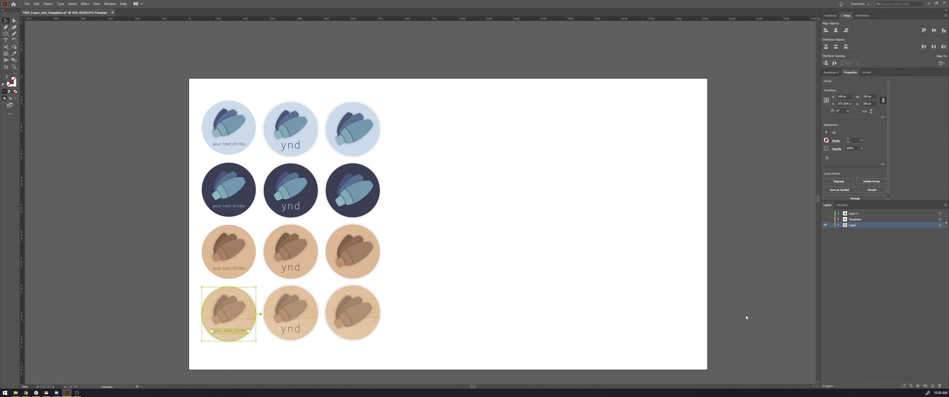
Step: Isolate the textless light blue logo in the top row and examine its vector edges at several magnifications
{"action": "left_click", "coordinate": [368, 147]}
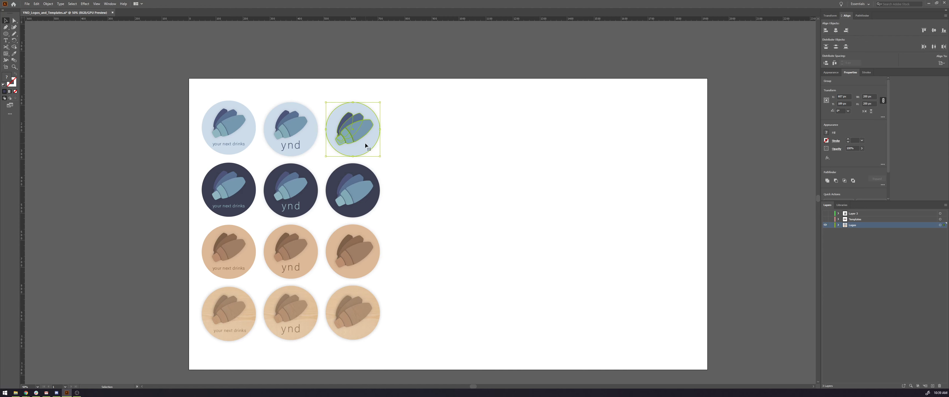
{"action": "double_click", "coordinate": [366, 146]}
{"action": "scroll", "coordinate": [366, 148], "scroll_direction": "up", "scroll_amount": 1}
{"action": "scroll", "coordinate": [365, 148], "scroll_direction": "up", "scroll_amount": 2}
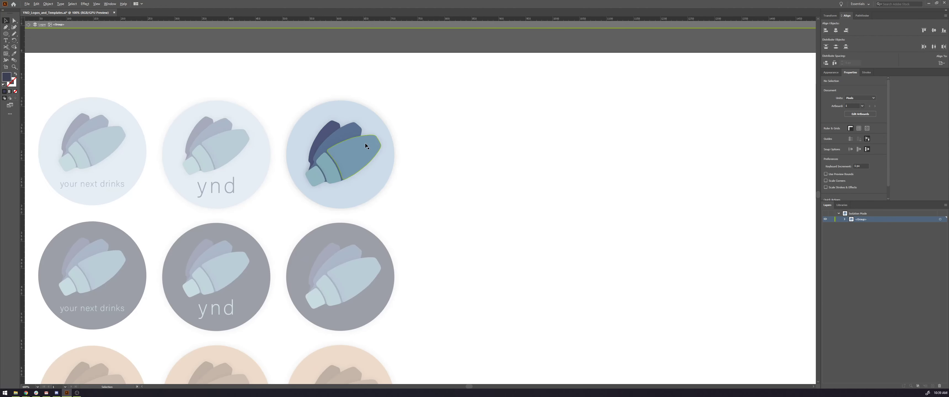
{"action": "left_click_drag", "start_coordinate": [355, 162], "coordinate": [395, 149]}
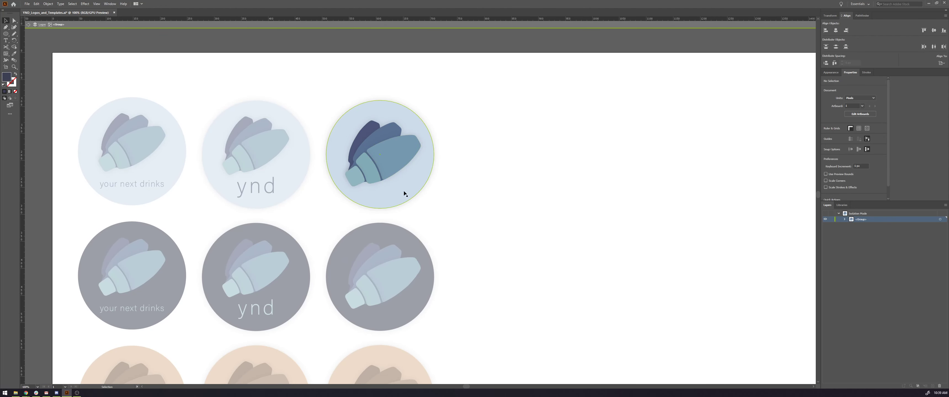
{"action": "scroll", "coordinate": [395, 180], "scroll_direction": "down", "scroll_amount": 2}
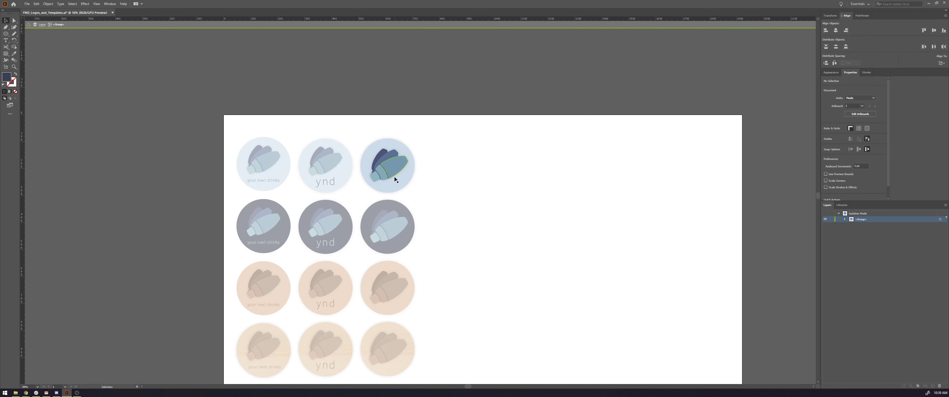
{"action": "scroll", "coordinate": [395, 180], "scroll_direction": "up", "scroll_amount": 3}
{"action": "scroll", "coordinate": [395, 180], "scroll_direction": "down", "scroll_amount": 3}
{"action": "scroll", "coordinate": [395, 180], "scroll_direction": "up", "scroll_amount": 4}
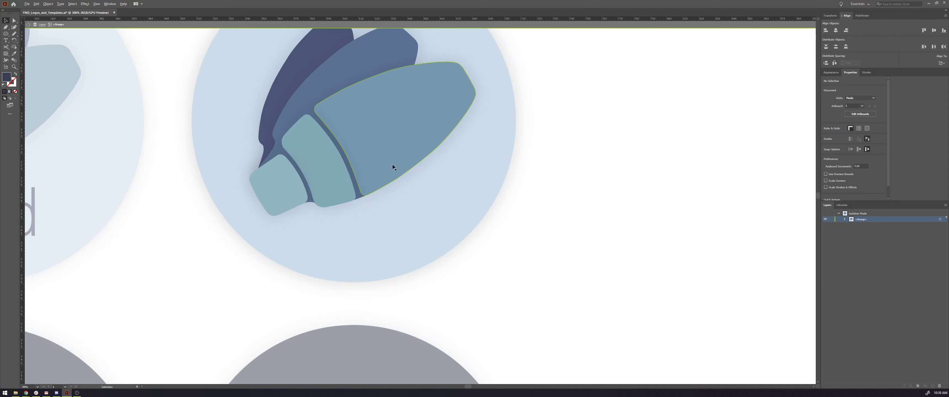
{"action": "scroll", "coordinate": [396, 173], "scroll_direction": "down", "scroll_amount": 4}
{"action": "scroll", "coordinate": [397, 169], "scroll_direction": "up", "scroll_amount": 1}
{"action": "scroll", "coordinate": [396, 169], "scroll_direction": "up", "scroll_amount": 1}
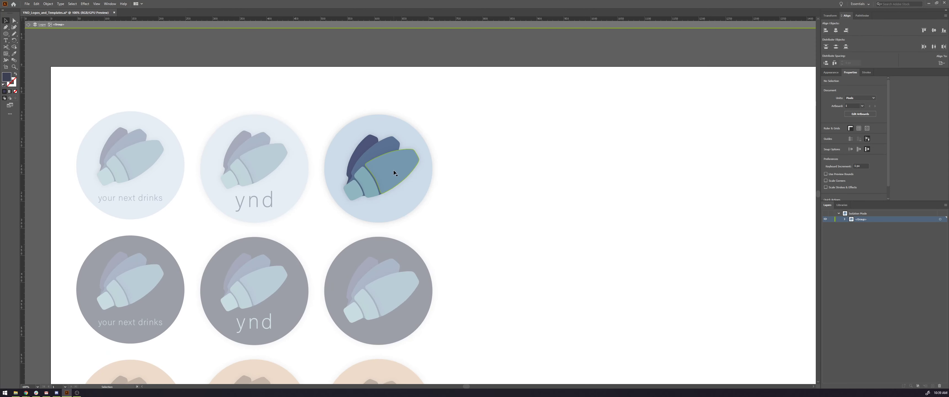
Step: Try moving the light blue background circle away from the logo's illustration, then undo the move
{"action": "left_click", "coordinate": [406, 209]}
{"action": "left_click_drag", "start_coordinate": [416, 204], "coordinate": [559, 205]}
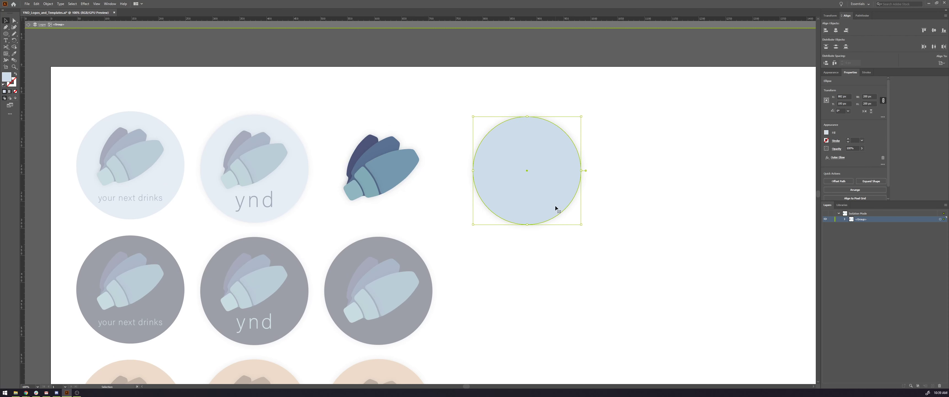
{"action": "key", "text": "ctrl+z"}
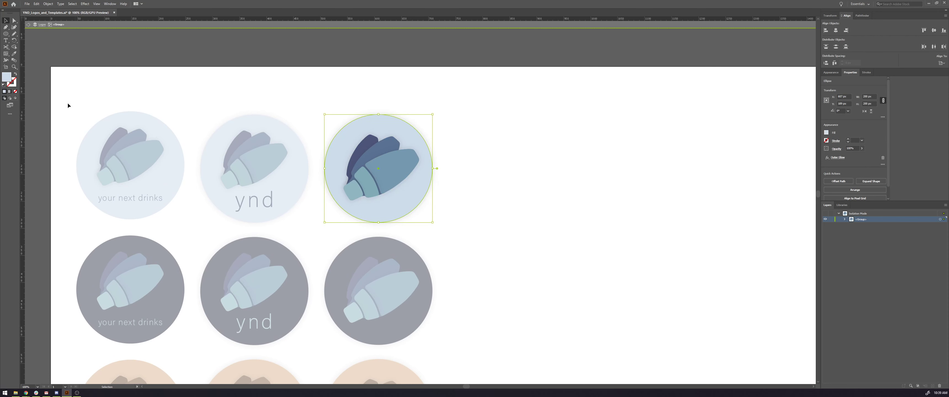
Step: Draw a light blue square of about 200 by 200 px beside the isolated logo
{"action": "left_click", "coordinate": [8, 35]}
{"action": "left_click_drag", "start_coordinate": [8, 37], "coordinate": [30, 35]}
{"action": "left_click_drag", "start_coordinate": [442, 115], "coordinate": [554, 221]}
{"action": "left_click_drag", "start_coordinate": [550, 221], "coordinate": [550, 222]}
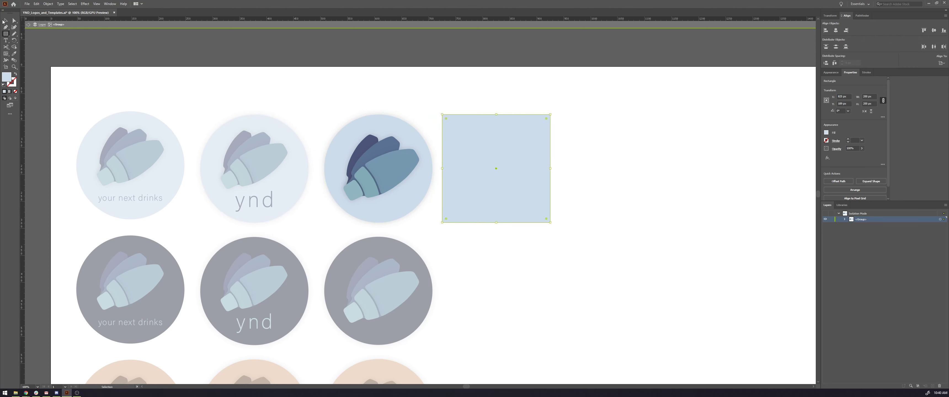
Step: Hide the light blue background circle of the isolated textless logo, keeping its illustration and the square visible
{"action": "key", "text": "v"}
{"action": "left_click", "coordinate": [419, 191]}
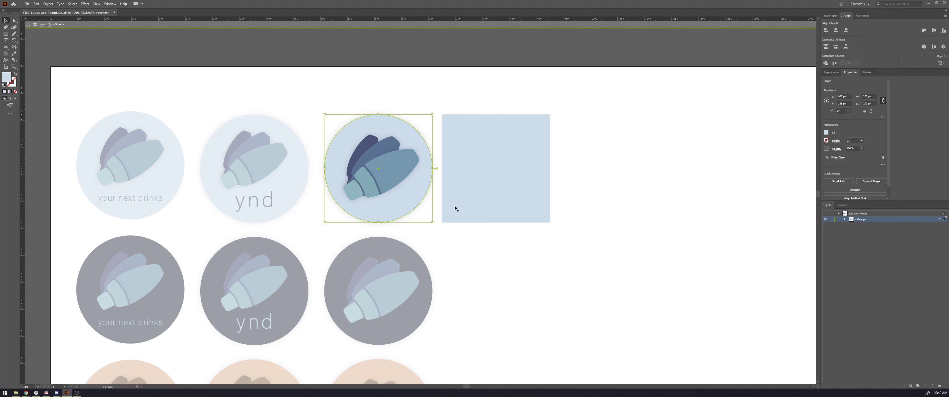
{"action": "right_click", "coordinate": [408, 208]}
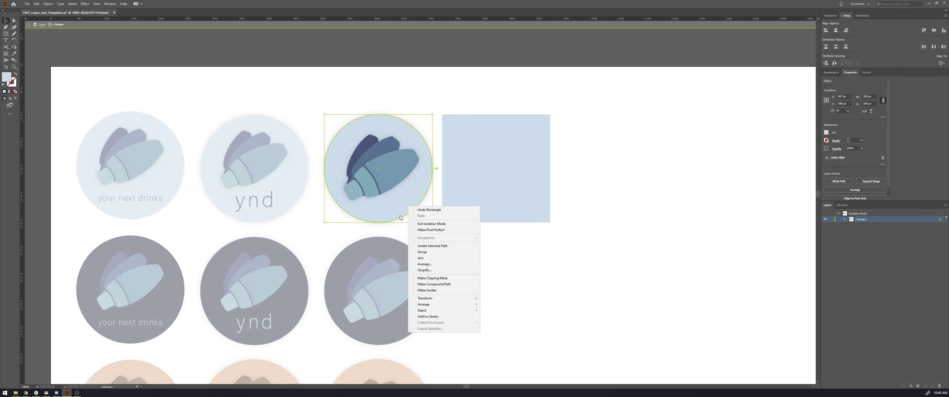
{"action": "left_click", "coordinate": [401, 219]}
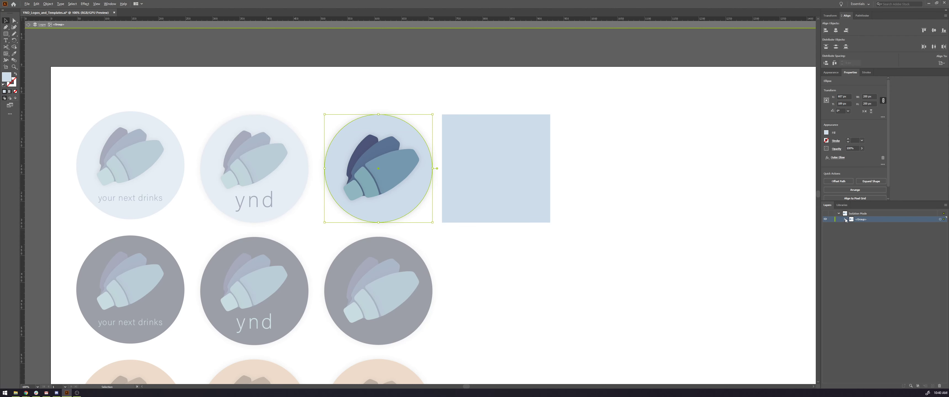
{"action": "left_click", "coordinate": [845, 220]}
{"action": "left_click", "coordinate": [826, 237]}
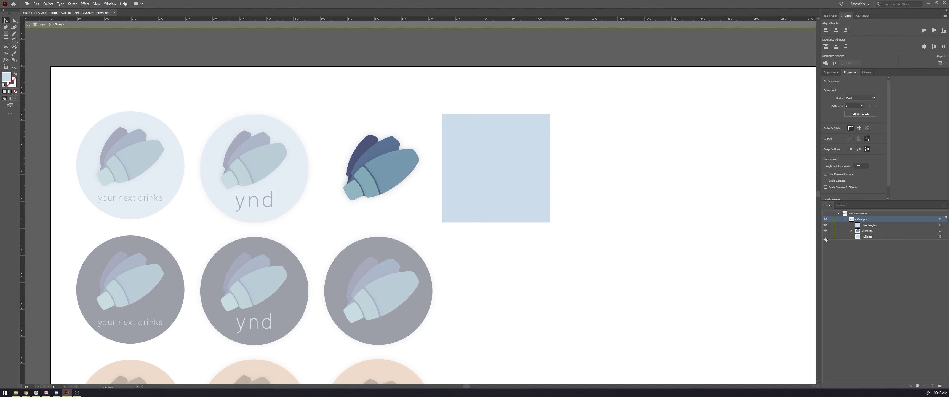
Step: Move the light blue square over the logo's illustration and send it to the back
{"action": "left_click", "coordinate": [886, 227]}
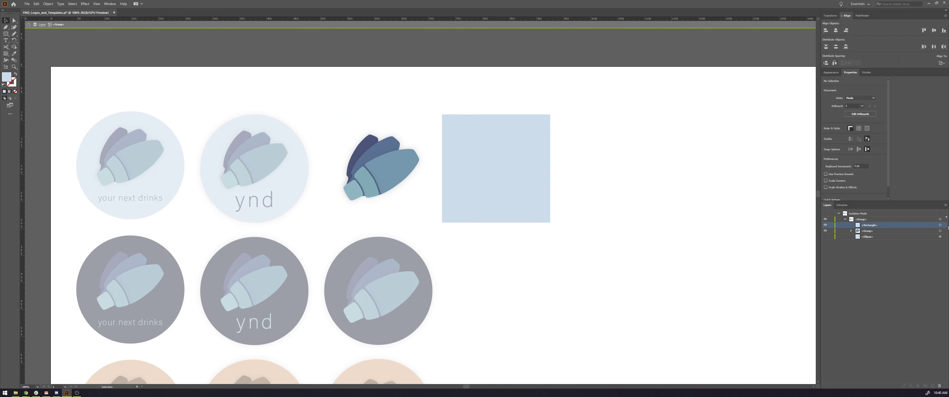
{"action": "left_click", "coordinate": [536, 210]}
{"action": "left_click_drag", "start_coordinate": [521, 209], "coordinate": [406, 204]}
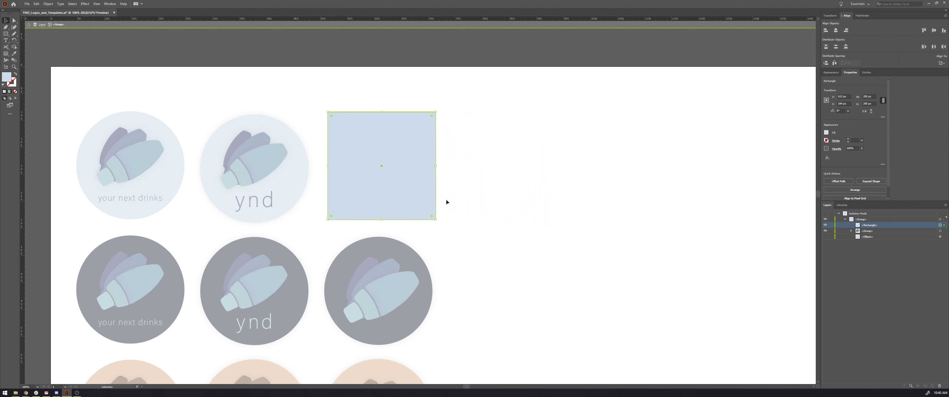
{"action": "right_click", "coordinate": [442, 208]}
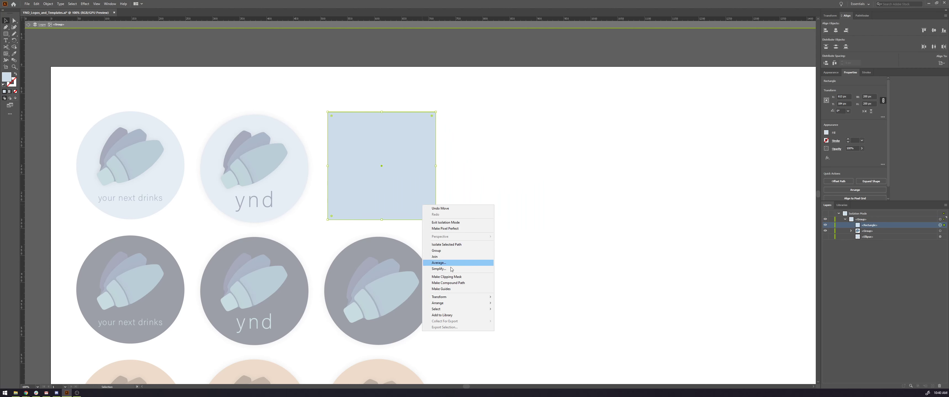
{"action": "mouse_move", "coordinate": [471, 307]}
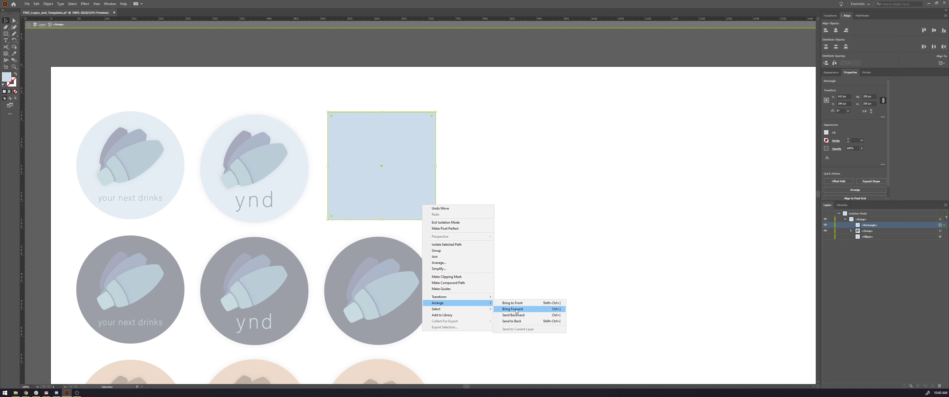
{"action": "left_click", "coordinate": [551, 321]}
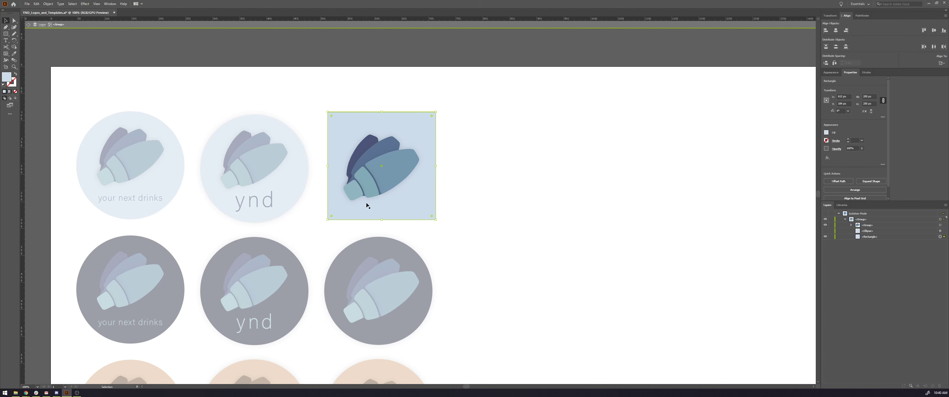
Step: Offset the square slightly, then centre it vertically and horizontally on the illustration as the key object
{"action": "mouse_move", "coordinate": [431, 210]}
{"action": "left_mouse_down"}
{"action": "mouse_move", "coordinate": [415, 225]}
{"action": "mouse_move", "coordinate": [433, 219]}
{"action": "left_mouse_up"}
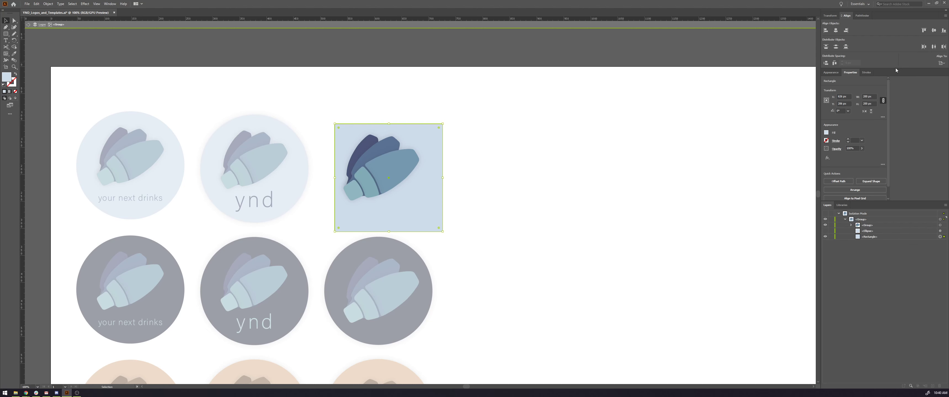
{"action": "left_click", "coordinate": [400, 166], "text": "shift"}
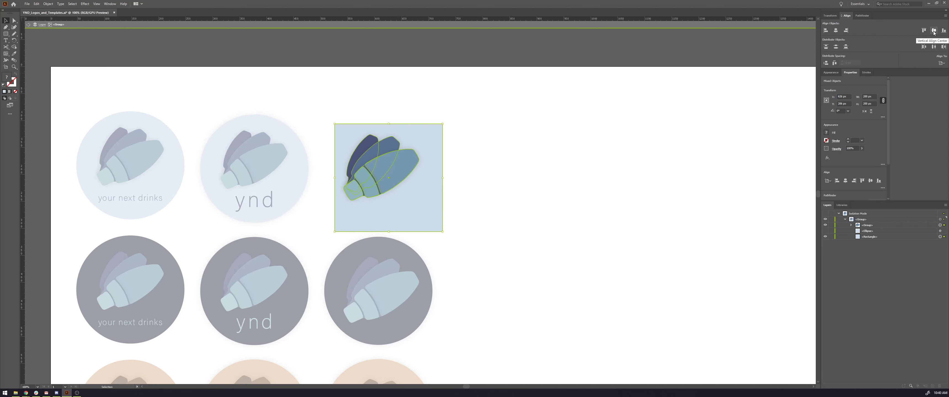
{"action": "left_click", "coordinate": [945, 64]}
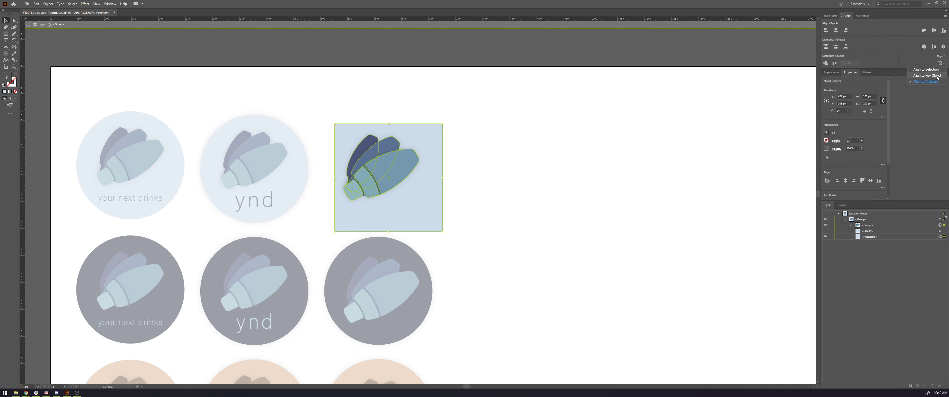
{"action": "left_click", "coordinate": [938, 76]}
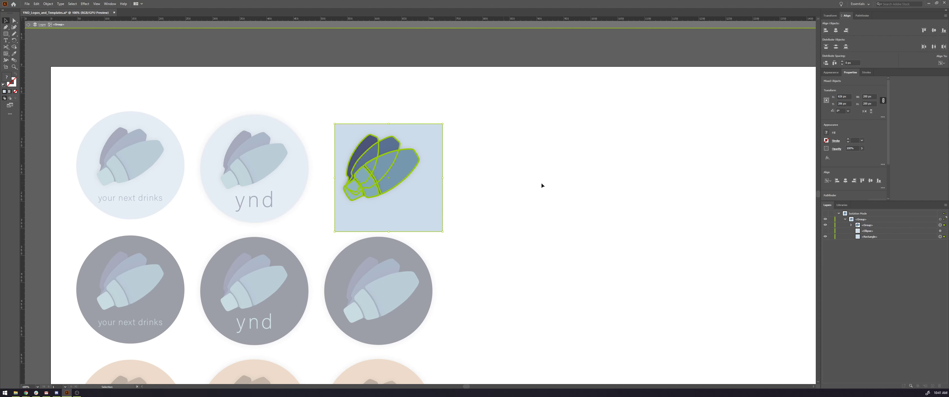
{"action": "left_click", "coordinate": [935, 32]}
{"action": "left_click", "coordinate": [836, 30]}
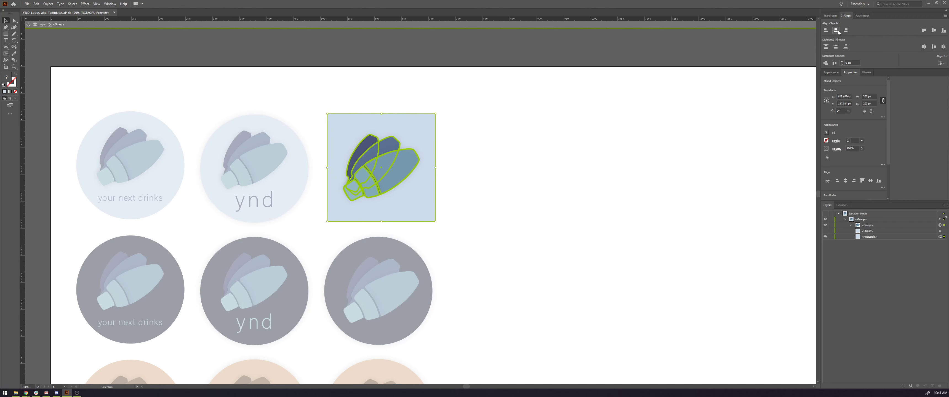
Step: Leave the logo group's isolation and check how the square version selects as one group beside the round logos
{"action": "left_click", "coordinate": [27, 24]}
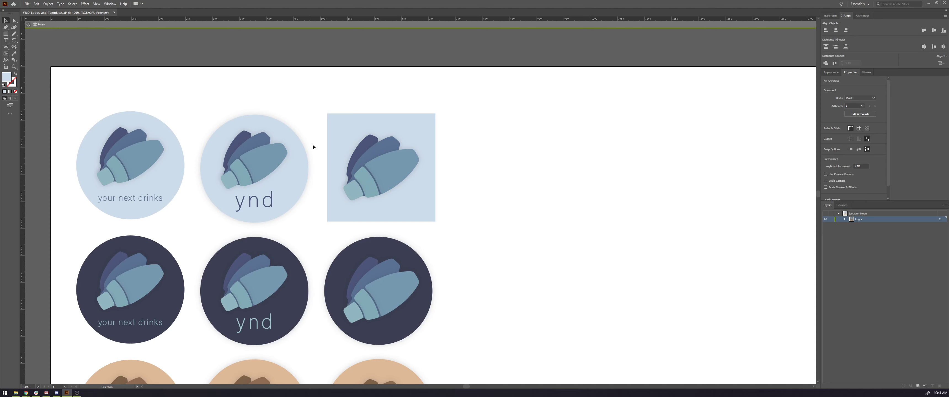
{"action": "left_click", "coordinate": [414, 183]}
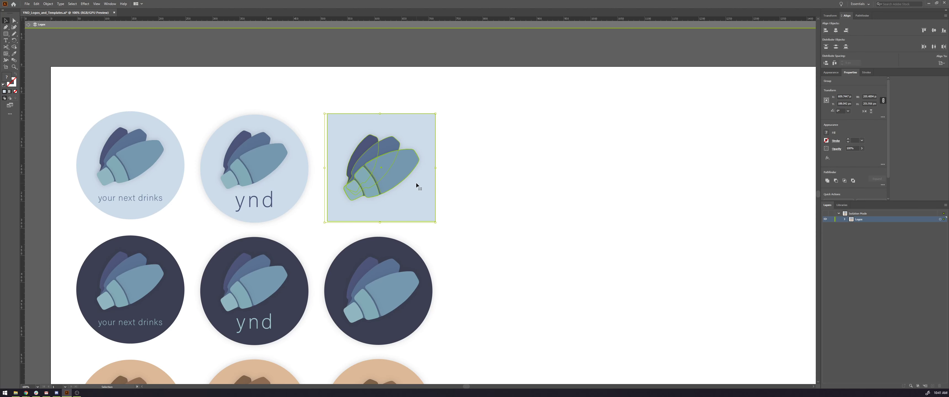
{"action": "left_click", "coordinate": [500, 205]}
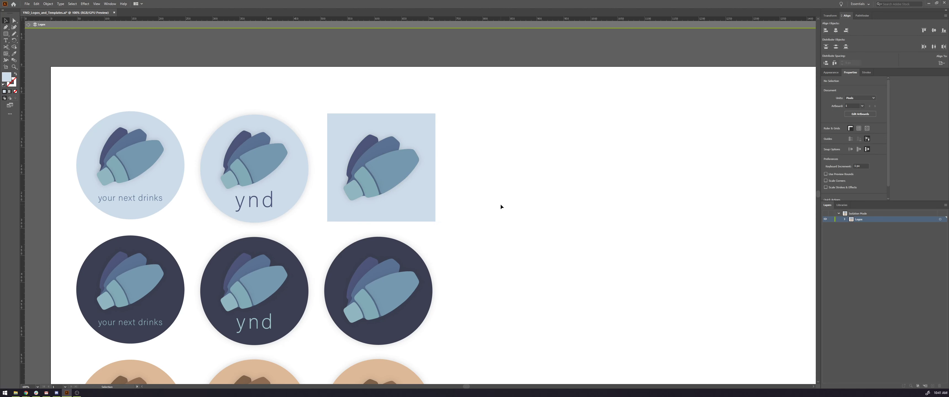
Step: Isolate the square logo again, try resizing its light blue background from a corner, and undo the change
{"action": "left_click", "coordinate": [428, 219]}
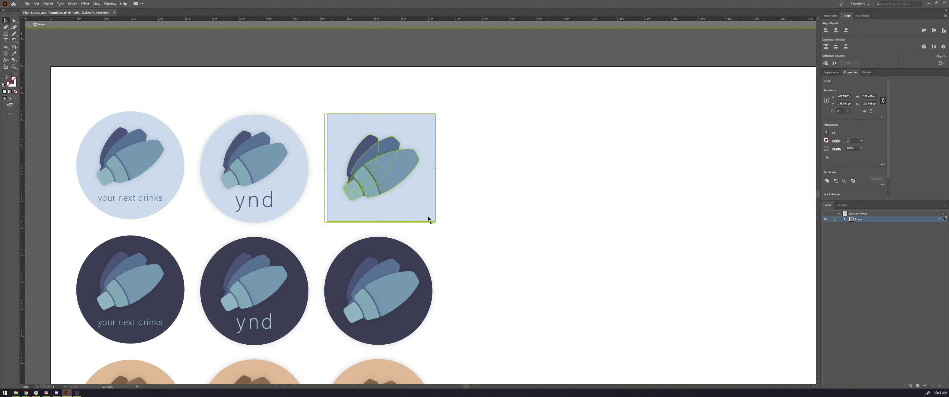
{"action": "double_click", "coordinate": [428, 219]}
{"action": "left_click", "coordinate": [411, 214]}
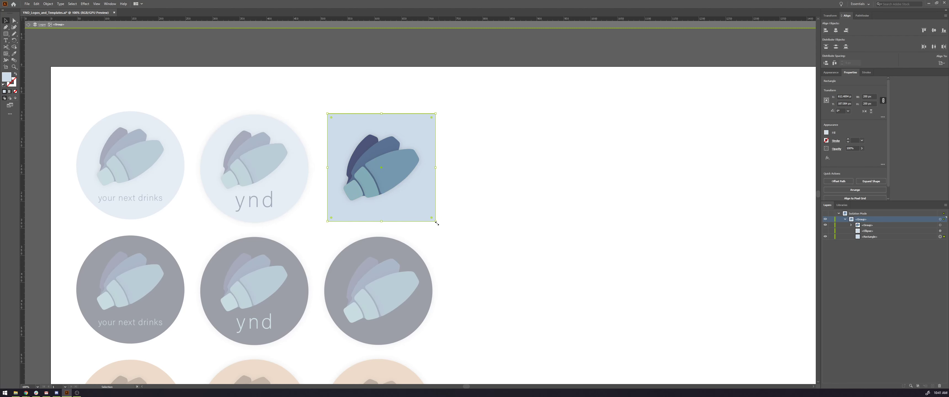
{"action": "left_click_drag", "start_coordinate": [437, 223], "coordinate": [402, 230]}
{"action": "left_click", "coordinate": [28, 28]}
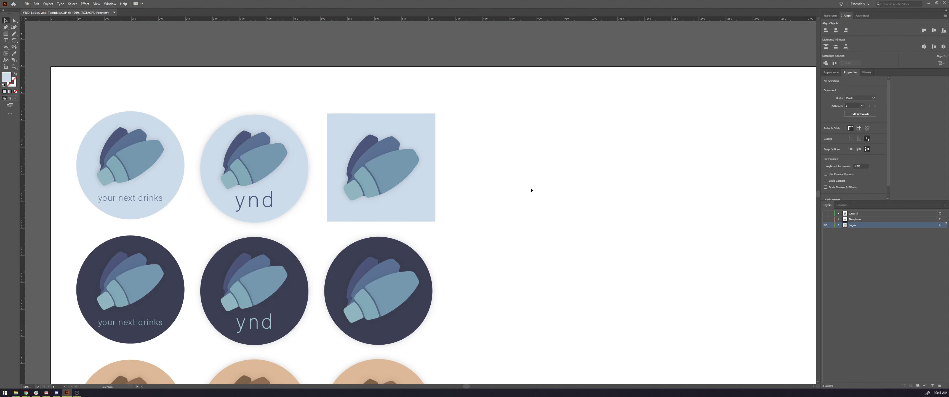
{"action": "key", "text": "ctrl+z"}
{"action": "key", "text": "ctrl+shift+z"}
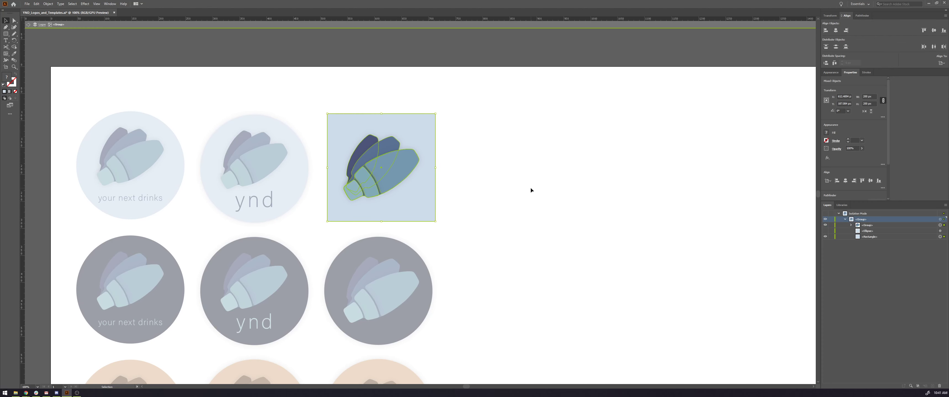
Step: Exit isolation mode, hide the Logos layer, and show the layer with the coffee recipe image in full view
{"action": "key", "text": "Escape"}
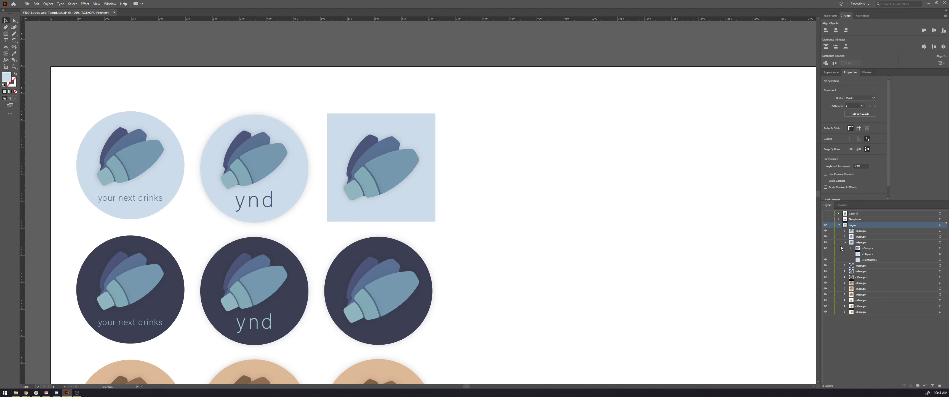
{"action": "left_click", "coordinate": [839, 225]}
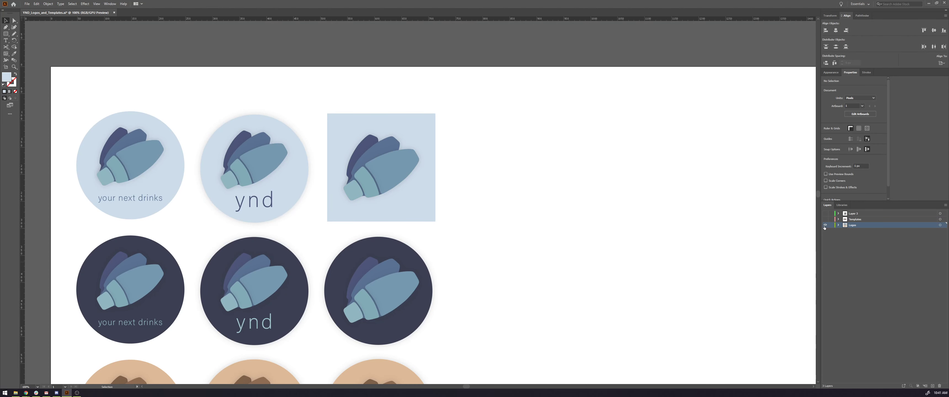
{"action": "left_click", "coordinate": [826, 225]}
{"action": "left_click", "coordinate": [825, 213]}
{"action": "key", "text": "ctrl+minus"}
{"action": "key", "text": "ctrl+minus"}
{"action": "key", "text": "ctrl+minus"}
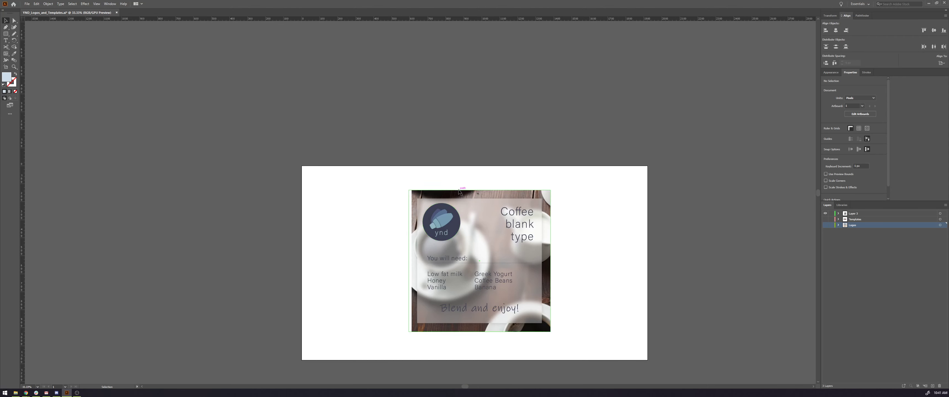